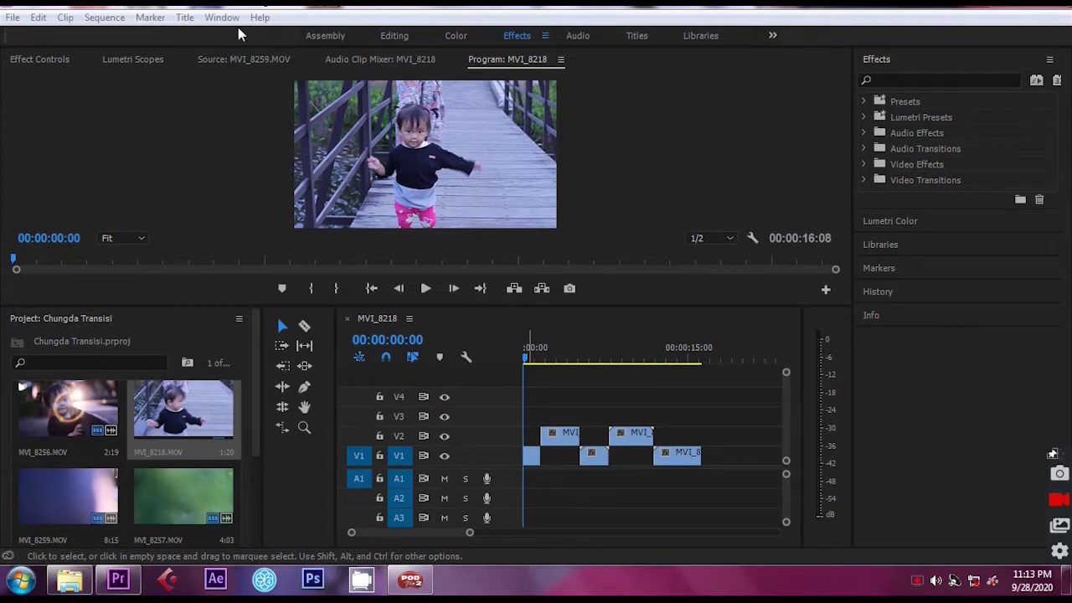
pyautogui.click(560, 409)
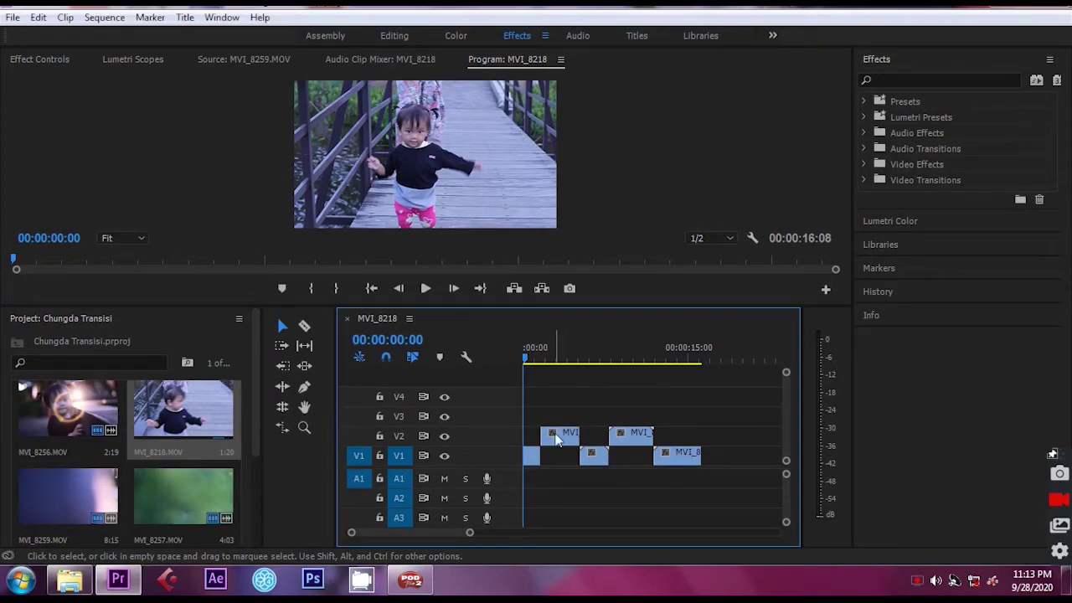
pyautogui.click(559, 435)
pyautogui.click(531, 459)
pyautogui.click(593, 454)
pyautogui.click(559, 440)
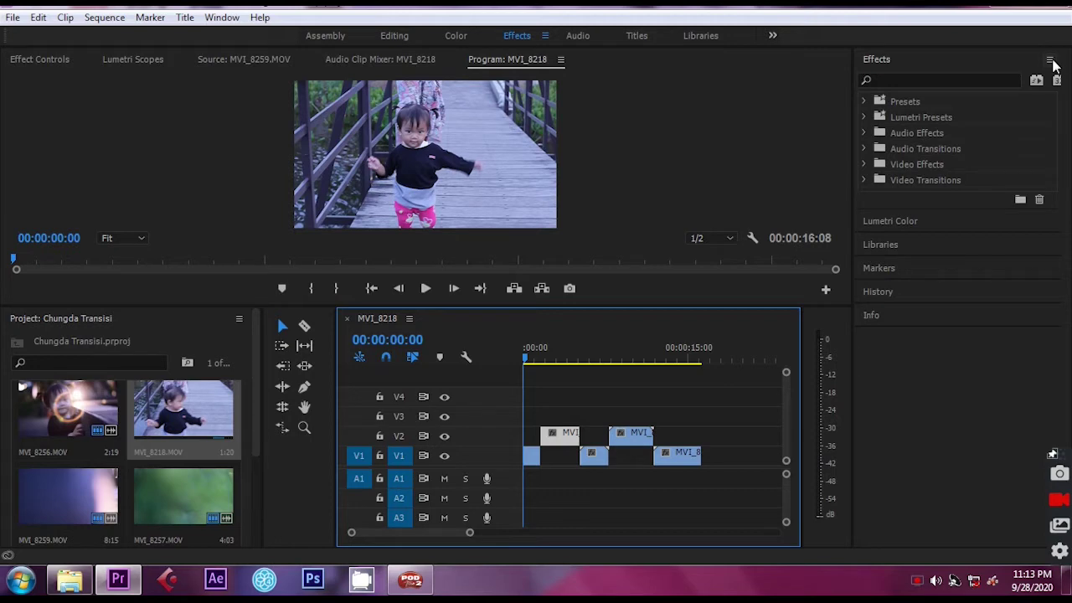
pyautogui.click(1051, 62)
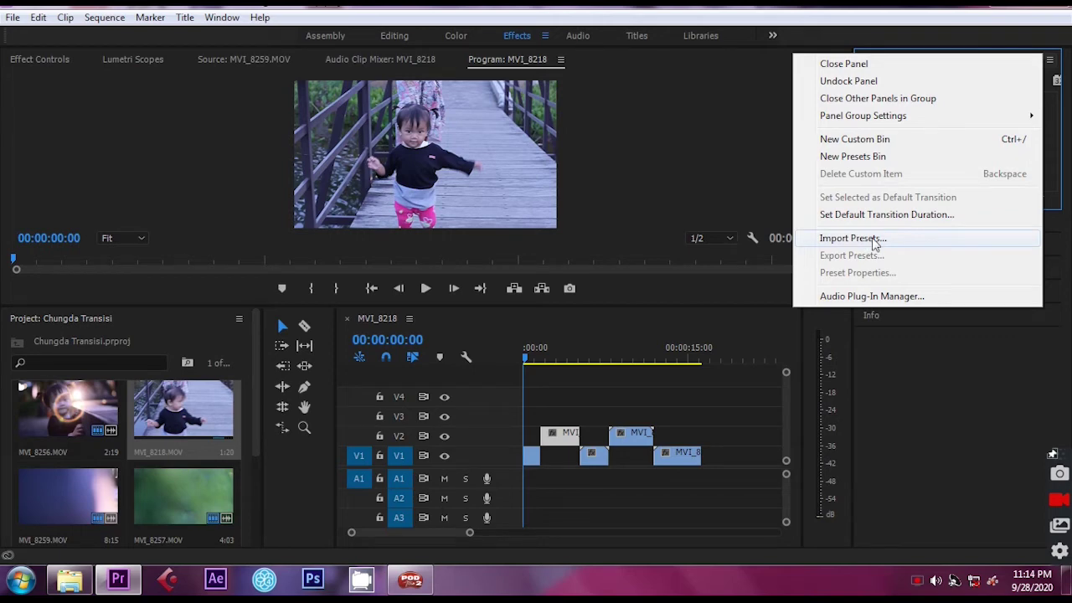
# - Import the ChungDha_Smooth_Transition.prfpset preset file through the Effects panel menu
pyautogui.click(873, 239)
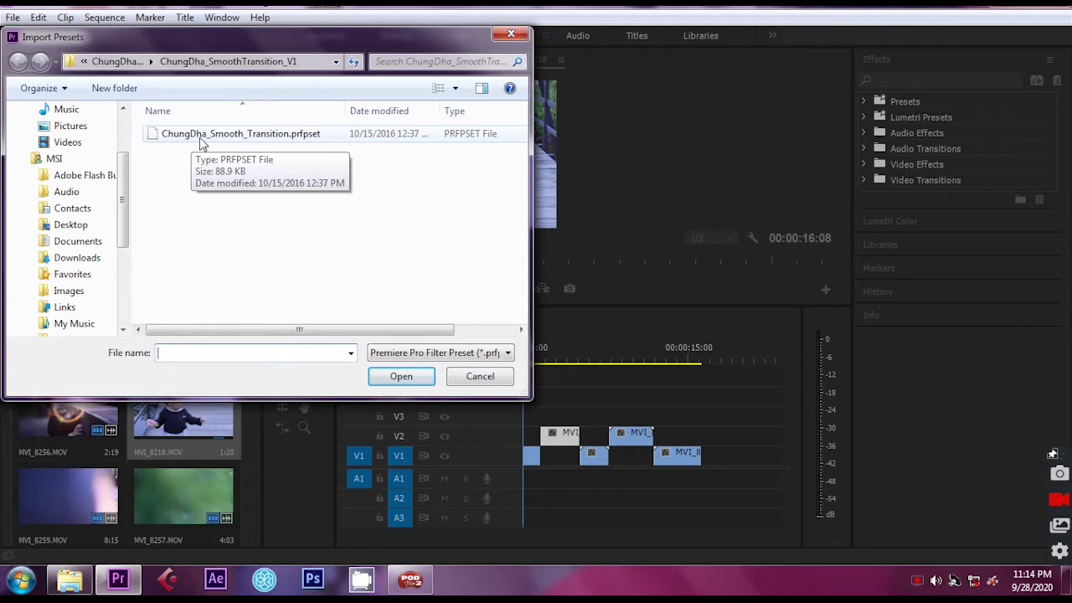
pyautogui.click(200, 137)
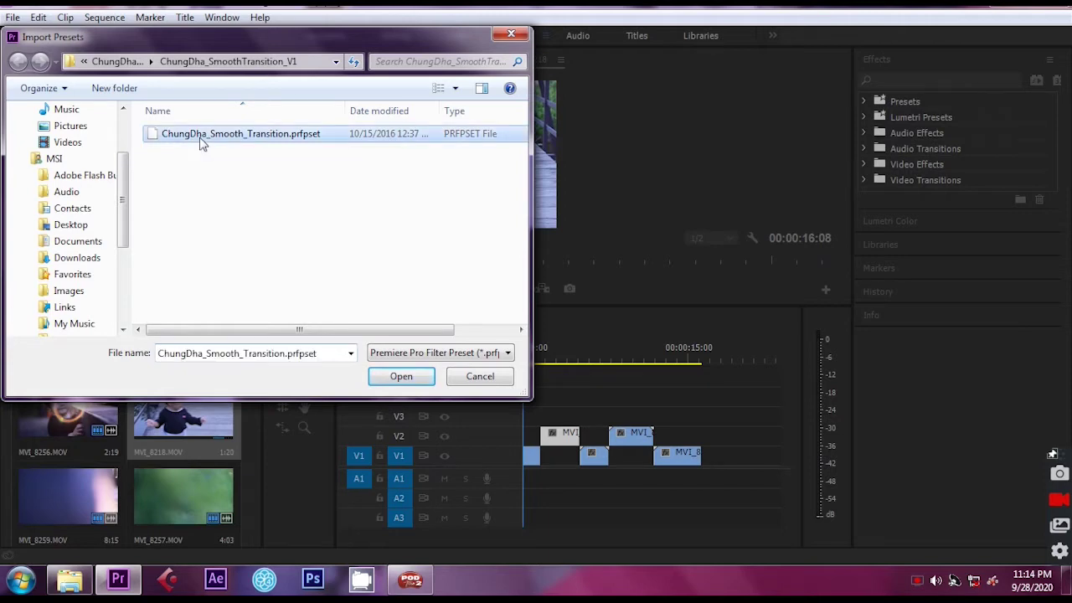
pyautogui.click(395, 378)
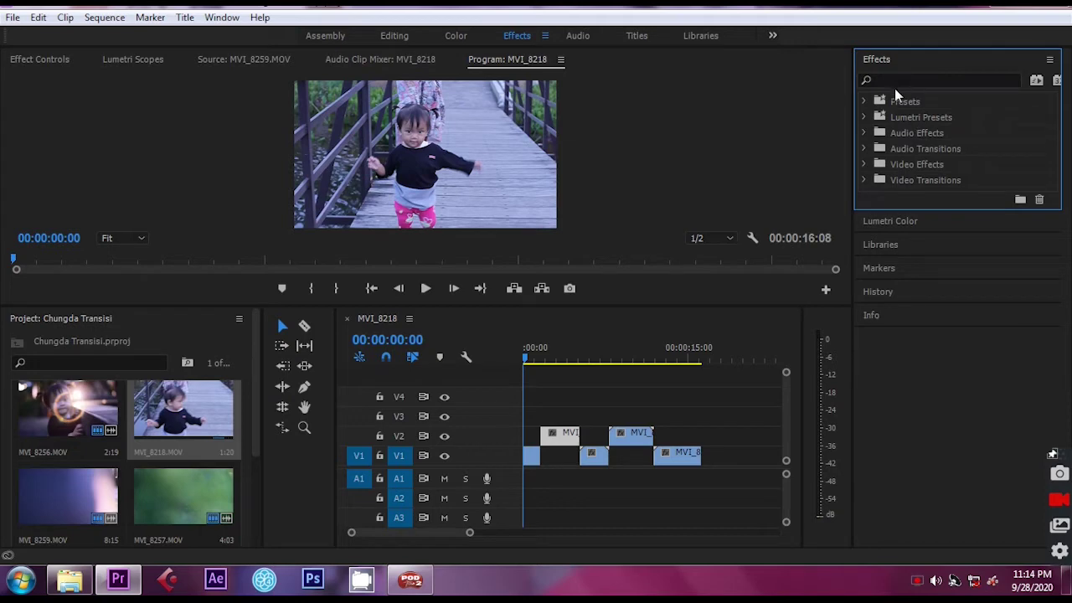
# - Search the effects for 'chung' and select the CHUNG DHA PRESETS folder of nine Smooth Transition presets
pyautogui.click(895, 83)
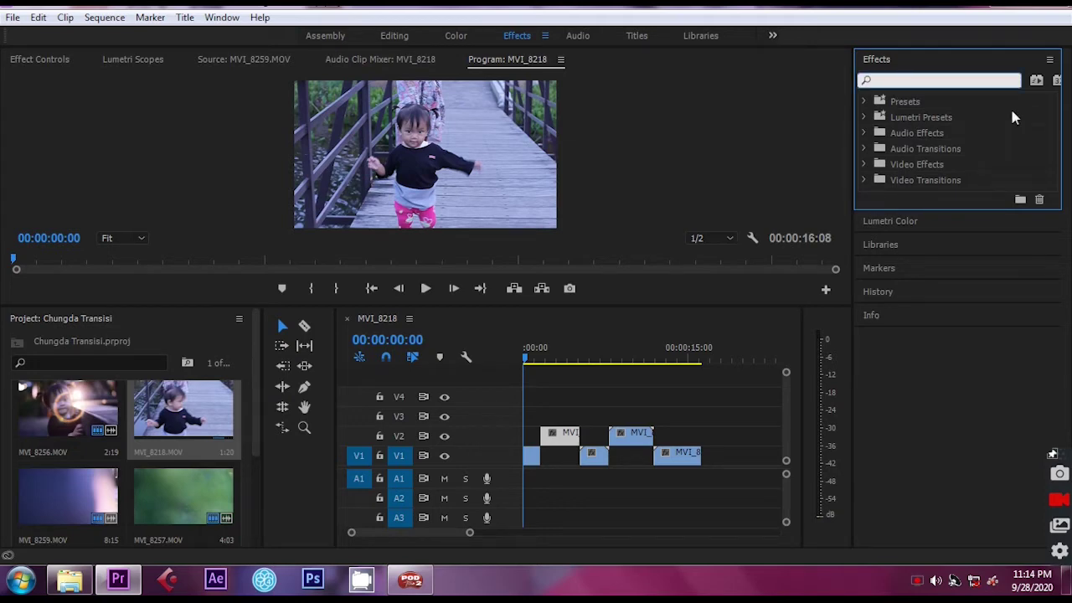
pyautogui.write('ch')
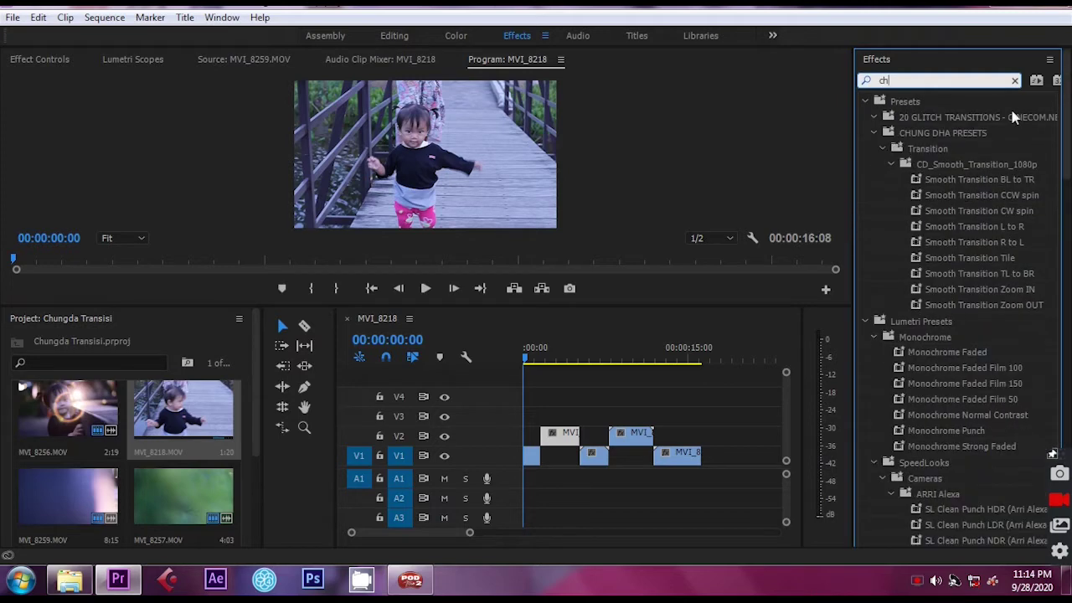
pyautogui.write('ung')
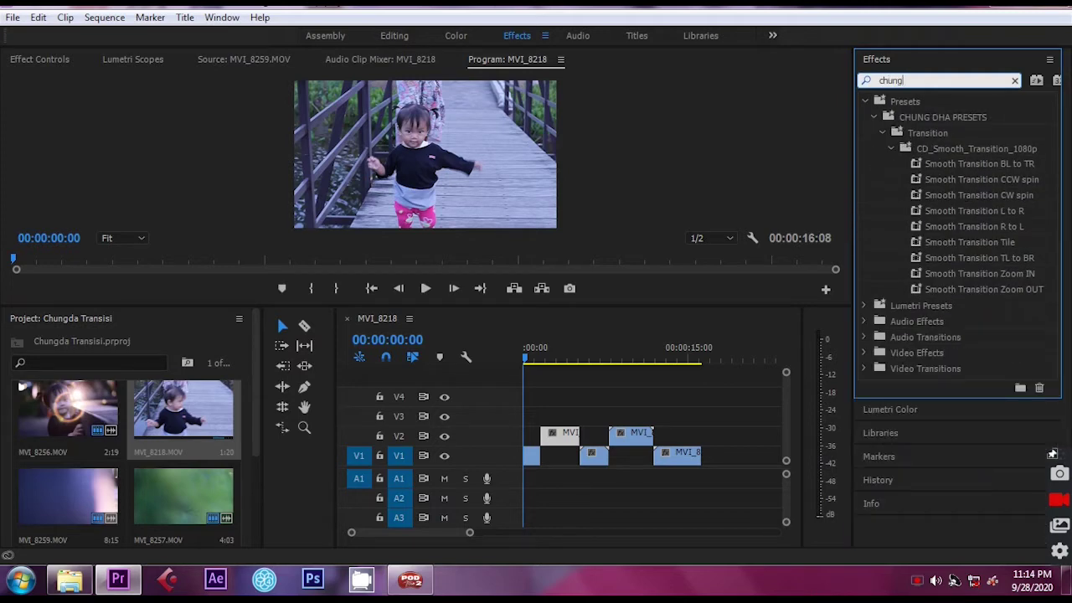
pyautogui.click(955, 120)
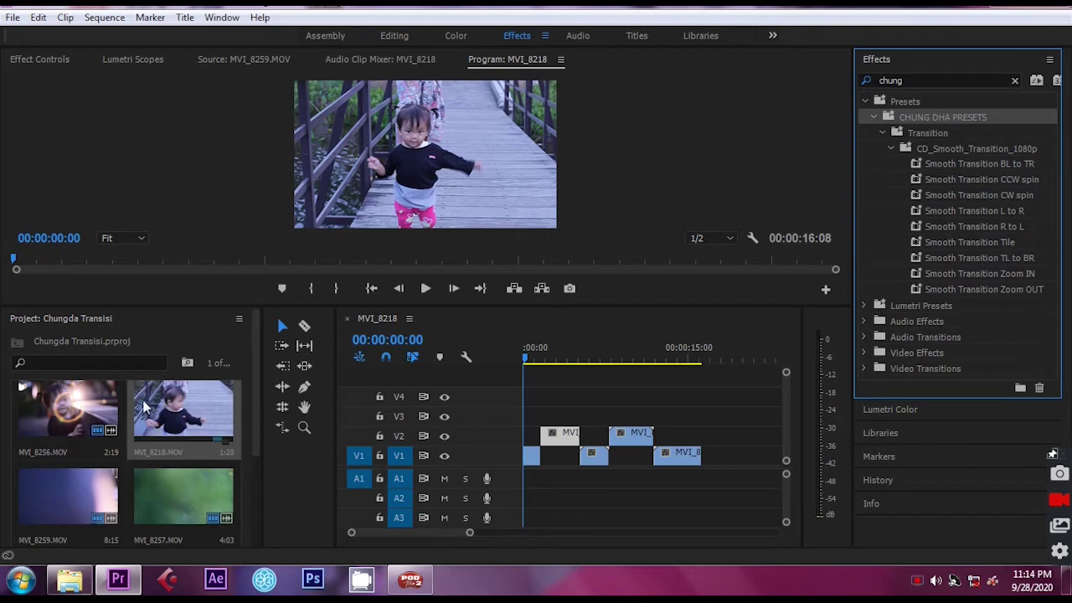
pyautogui.moveTo(257, 344); pyautogui.dragTo(255, 419)
pyautogui.moveTo(524, 360); pyautogui.dragTo(514, 367)
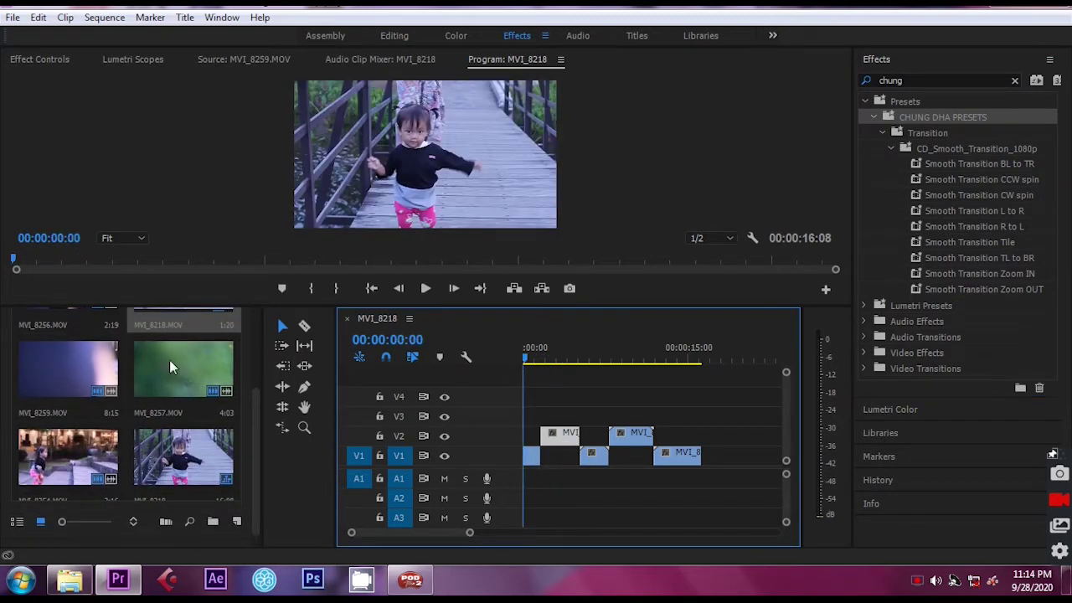
pyautogui.moveTo(256, 422); pyautogui.dragTo(250, 316)
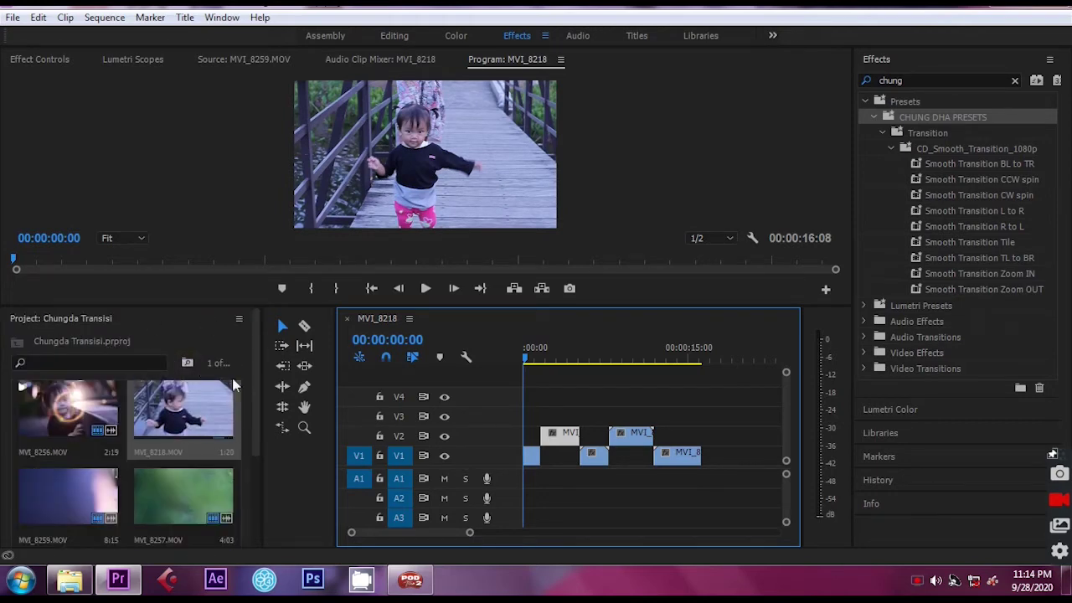
pyautogui.moveTo(256, 350); pyautogui.dragTo(257, 510)
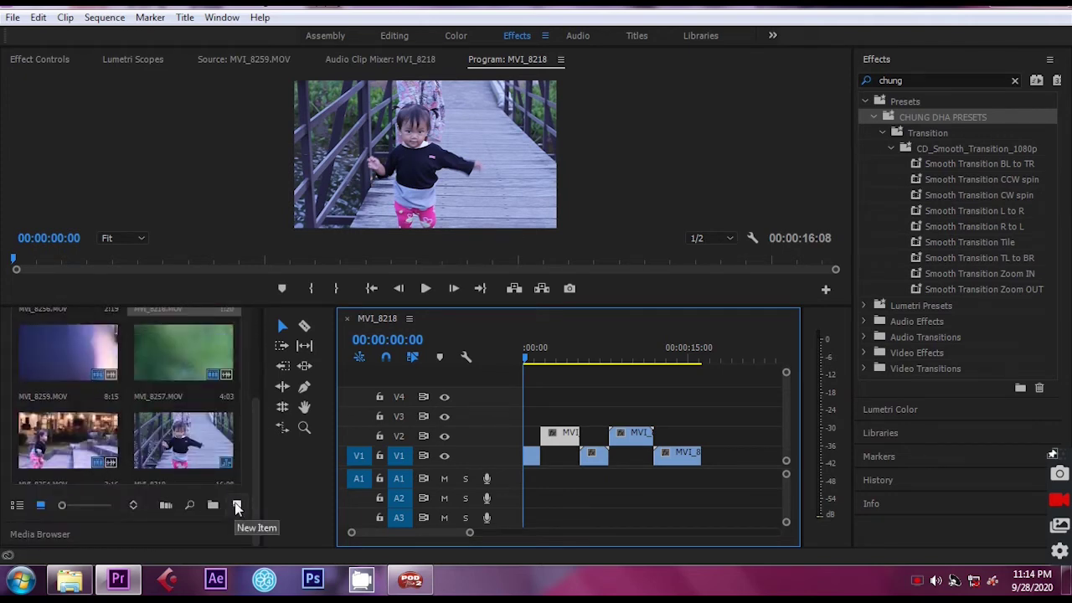
# - Create a new 1280×720, 30 fps Adjustment Layer in the project bin
pyautogui.click(237, 507)
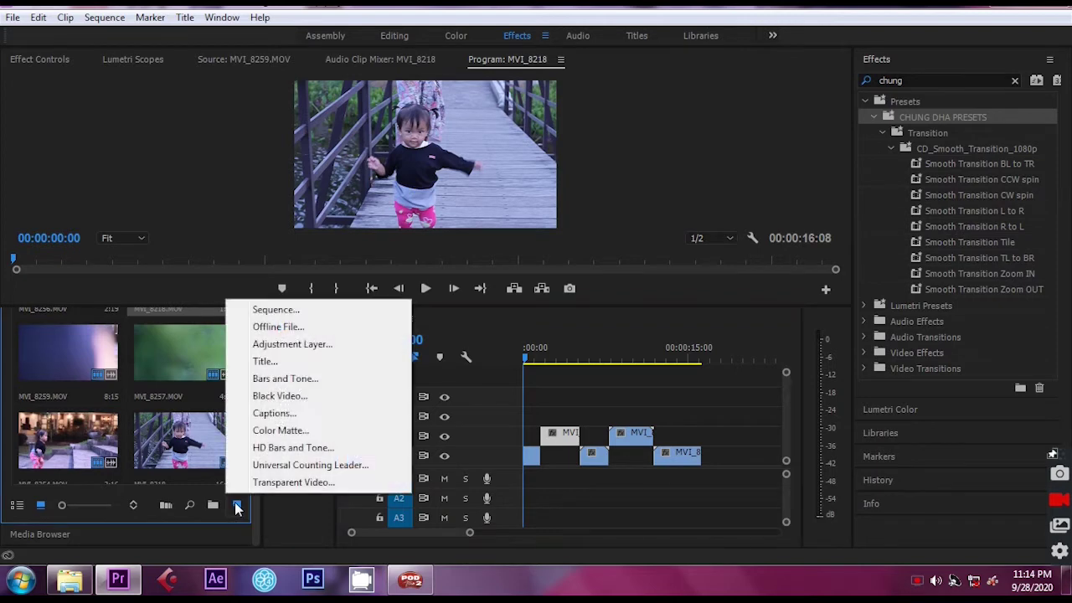
pyautogui.click(302, 350)
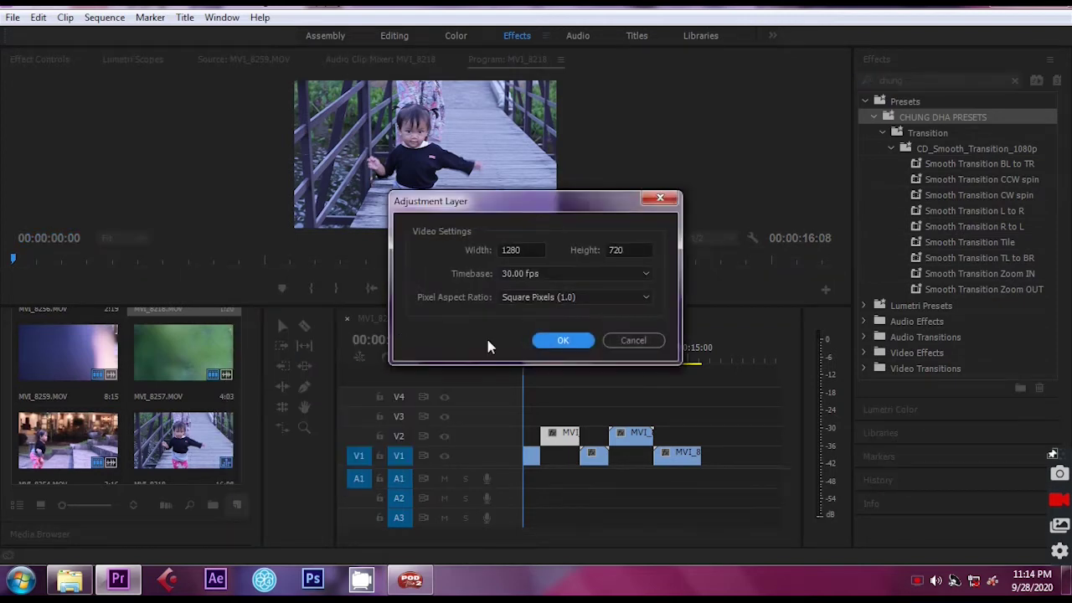
pyautogui.click(560, 341)
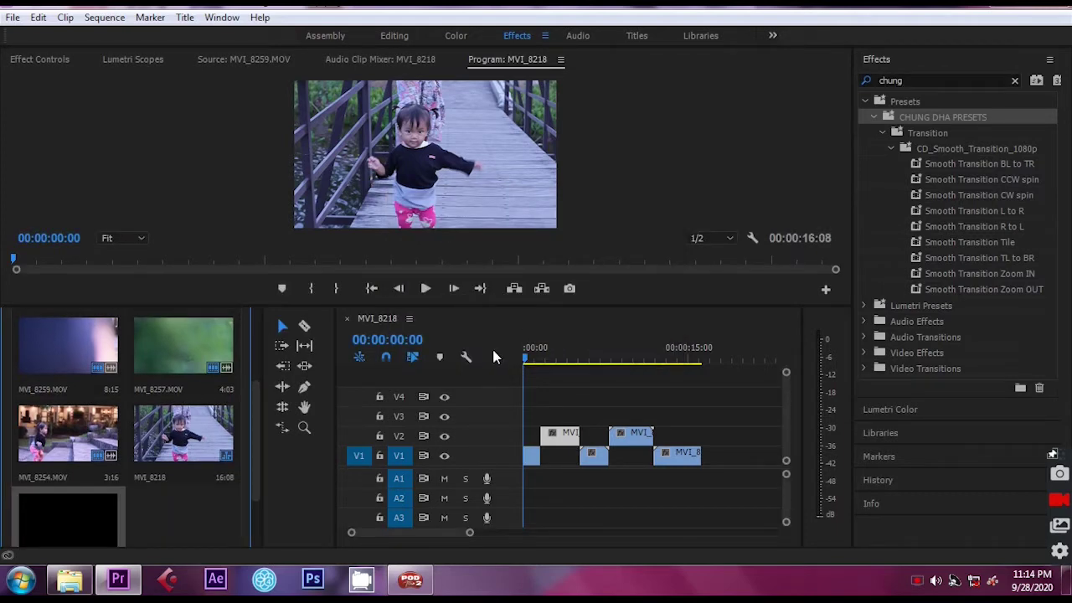
pyautogui.scroll(-2, 257, 402)
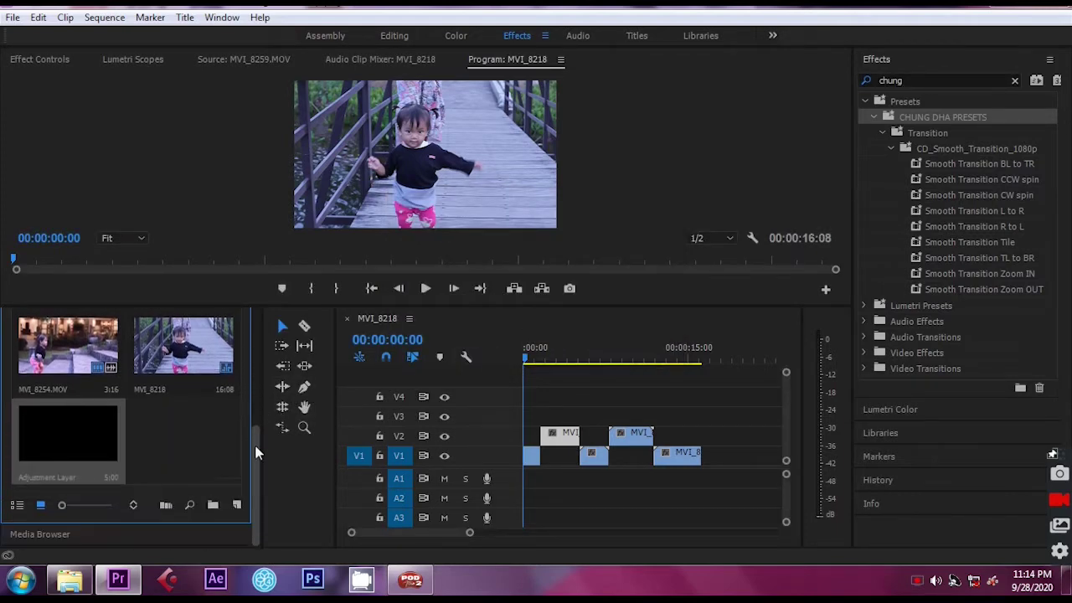
# - Place the adjustment layer on V3 at the sequence start and zoom in to 00:00:01:10 near the first cut
pyautogui.moveTo(55, 451); pyautogui.dragTo(549, 416)
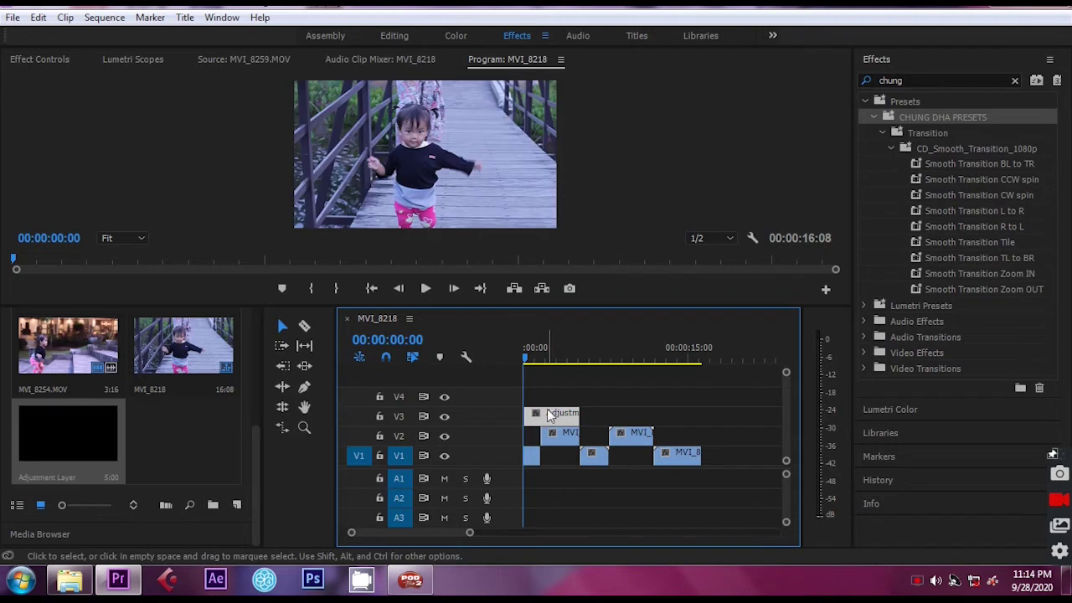
pyautogui.press('=')
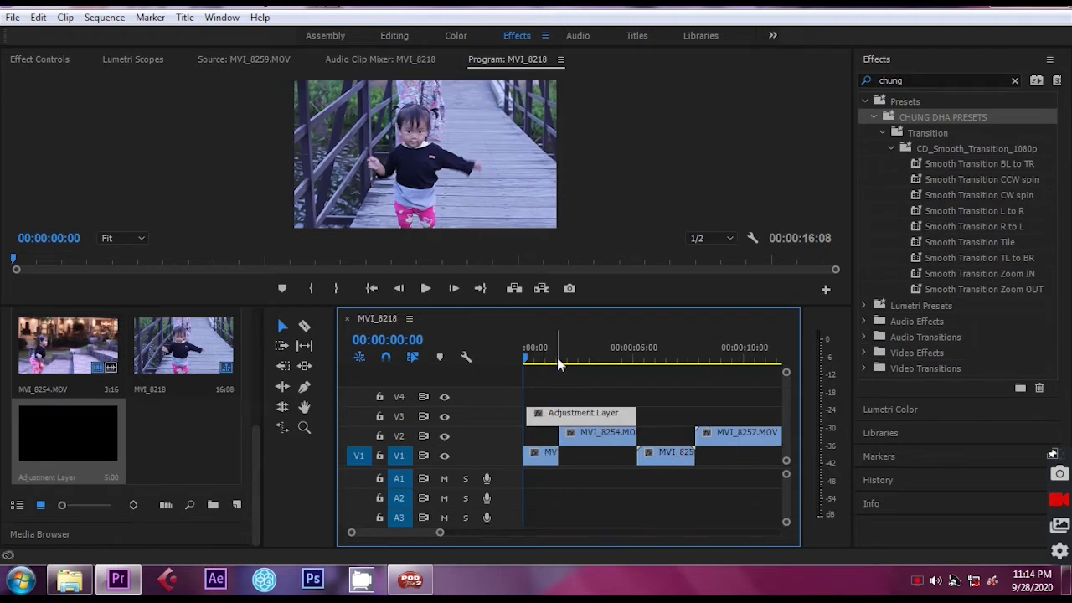
pyautogui.click(557, 360)
pyautogui.press('=')
pyautogui.press('=')
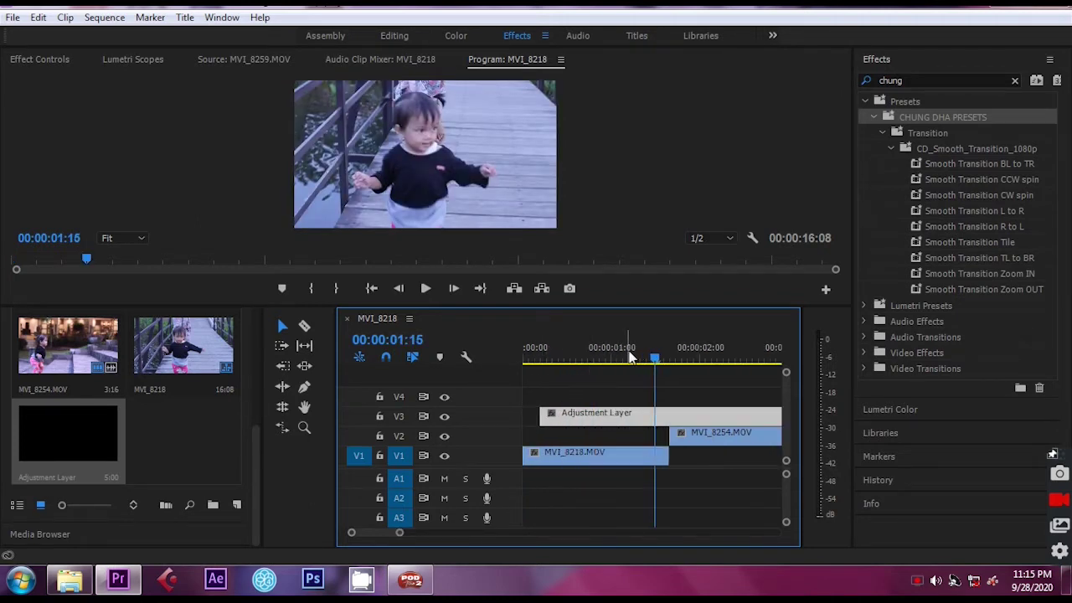
pyautogui.click(658, 360)
pyautogui.moveTo(659, 360); pyautogui.dragTo(665, 362)
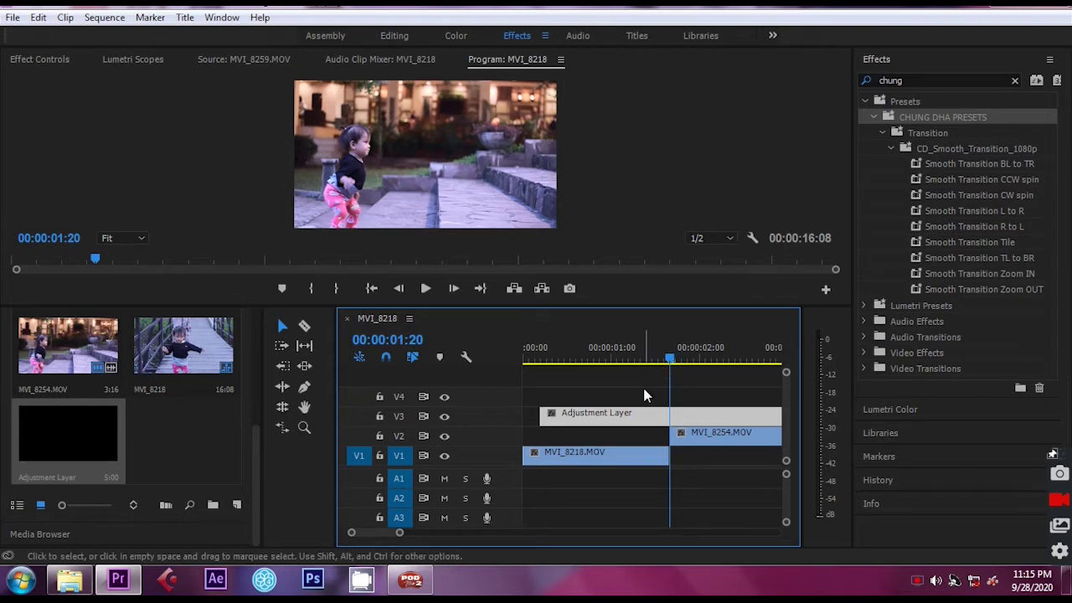
pyautogui.press('=')
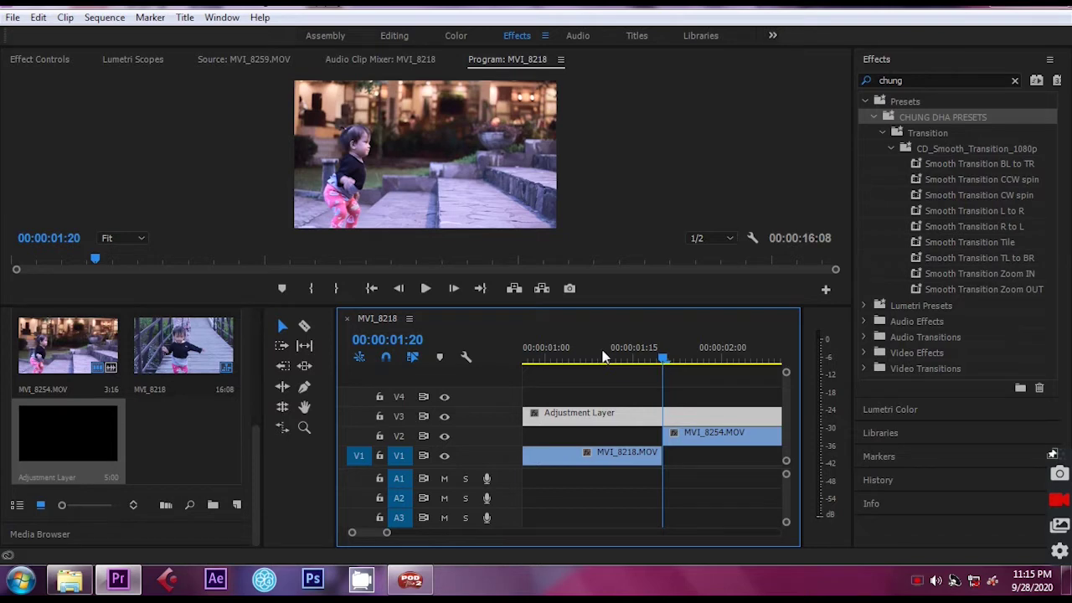
pyautogui.click(603, 357)
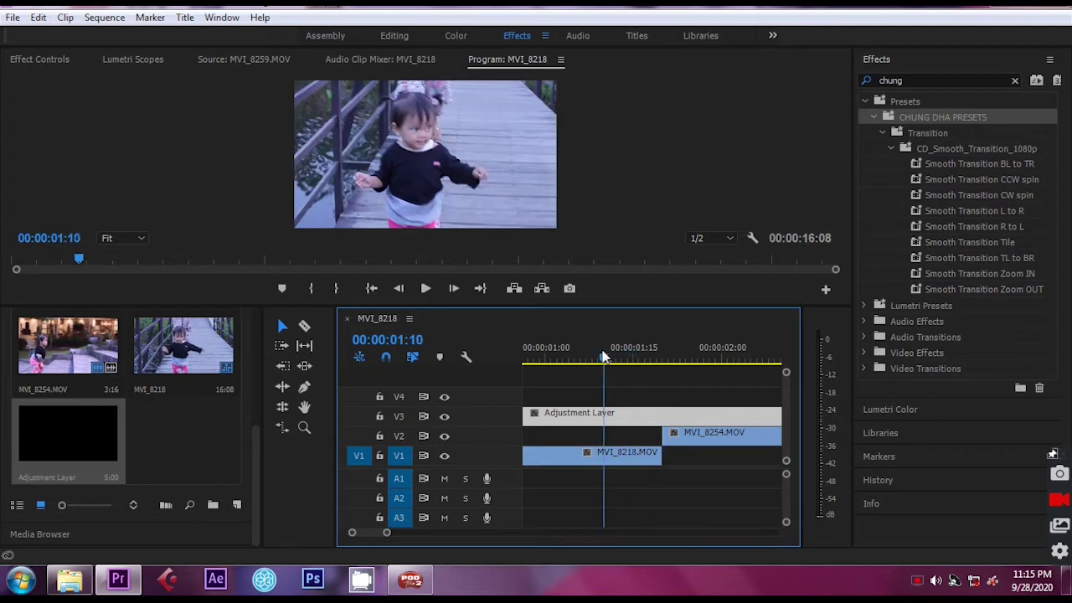
# - Split the adjustment layer at 00:00:01:10 and delete the piece before the split
pyautogui.press('c')
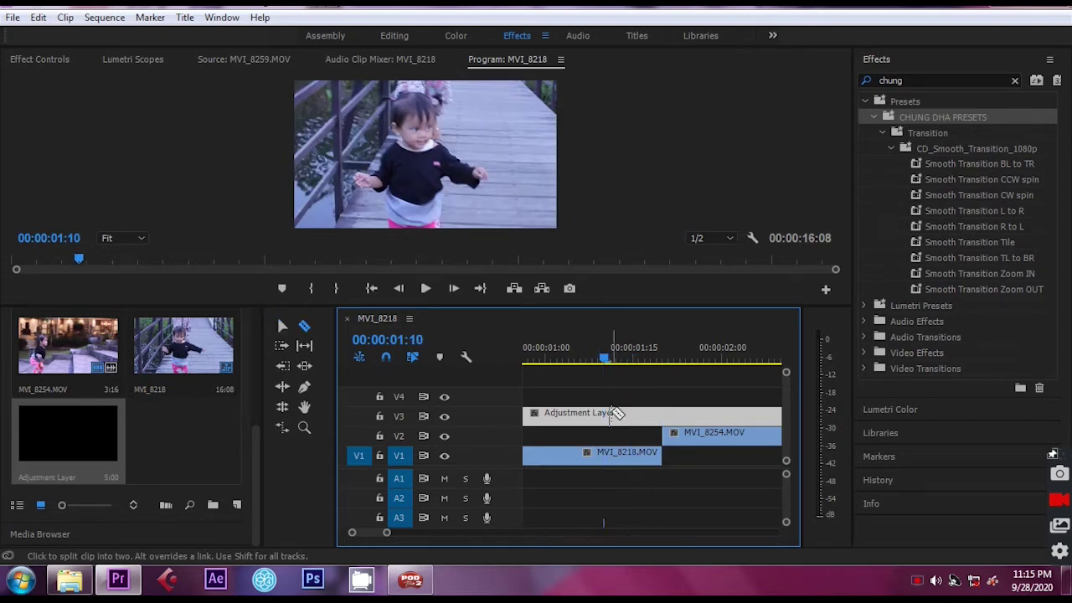
pyautogui.click(604, 414)
pyautogui.press('v')
pyautogui.click(566, 416)
pyautogui.press('Delete')
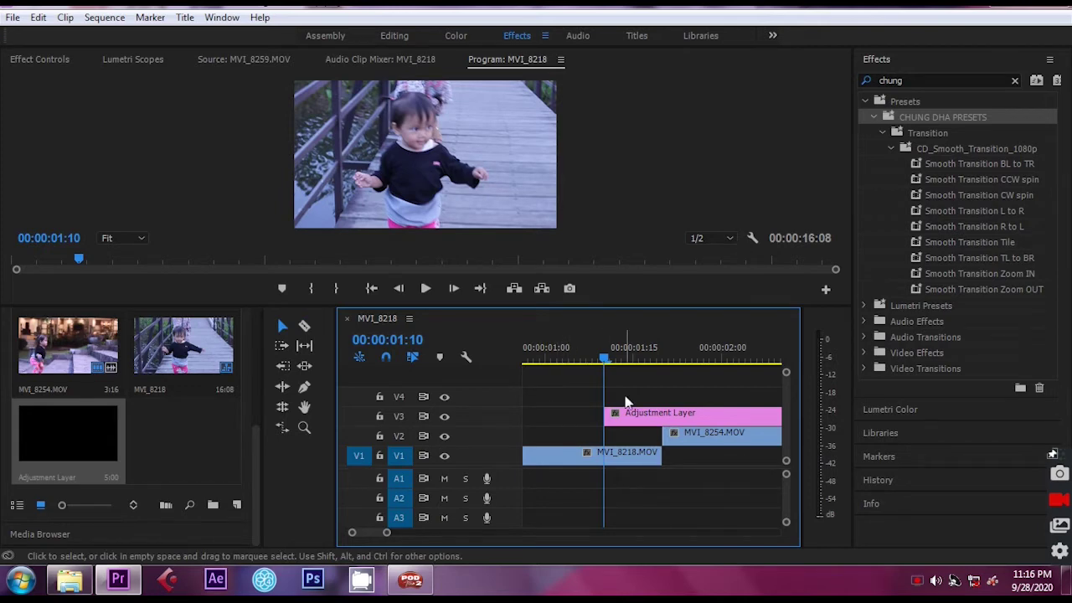
# - Step the playhead forward past the MVI_8218/MVI_8254 cut to 00:00:02:01
pyautogui.press('Right')
pyautogui.press('Right')
pyautogui.press('Right')
pyautogui.press('Right')
pyautogui.press('Right')
pyautogui.press('Right')
pyautogui.press('Right')
pyautogui.press('Right')
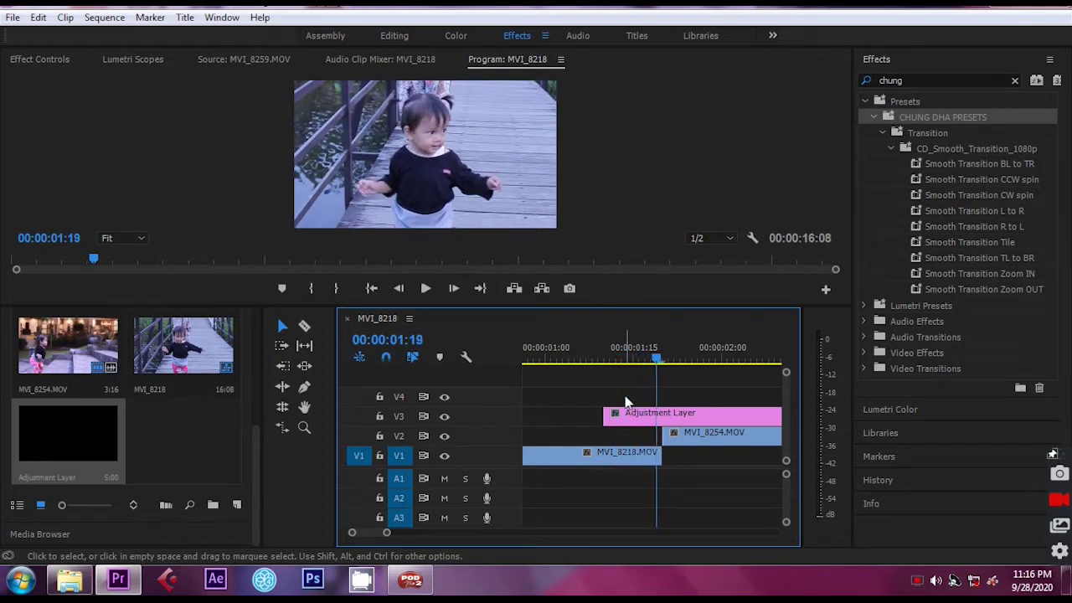
pyautogui.press('Right')
pyautogui.press('Right')
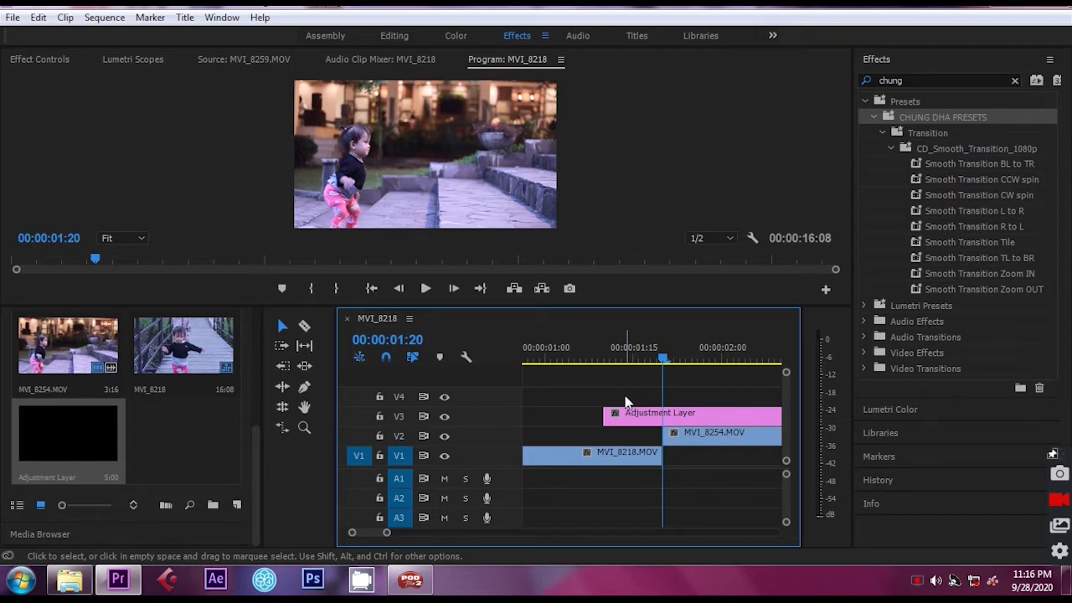
pyautogui.press('shift')
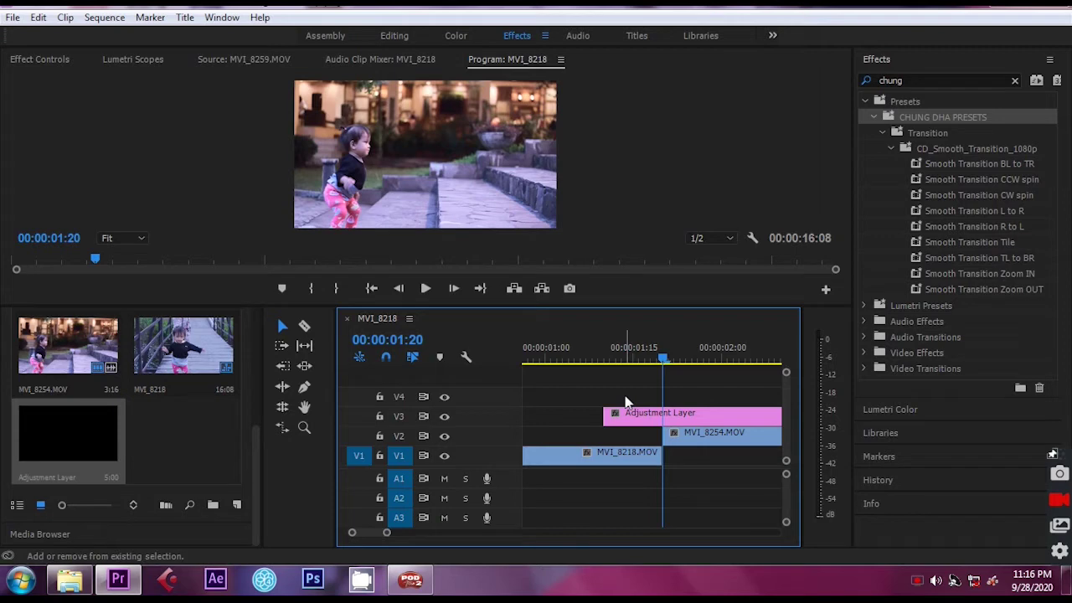
pyautogui.press('Right')
pyautogui.press('Right')
pyautogui.press('Right')
pyautogui.press('Right')
pyautogui.press('Right')
pyautogui.press('Right')
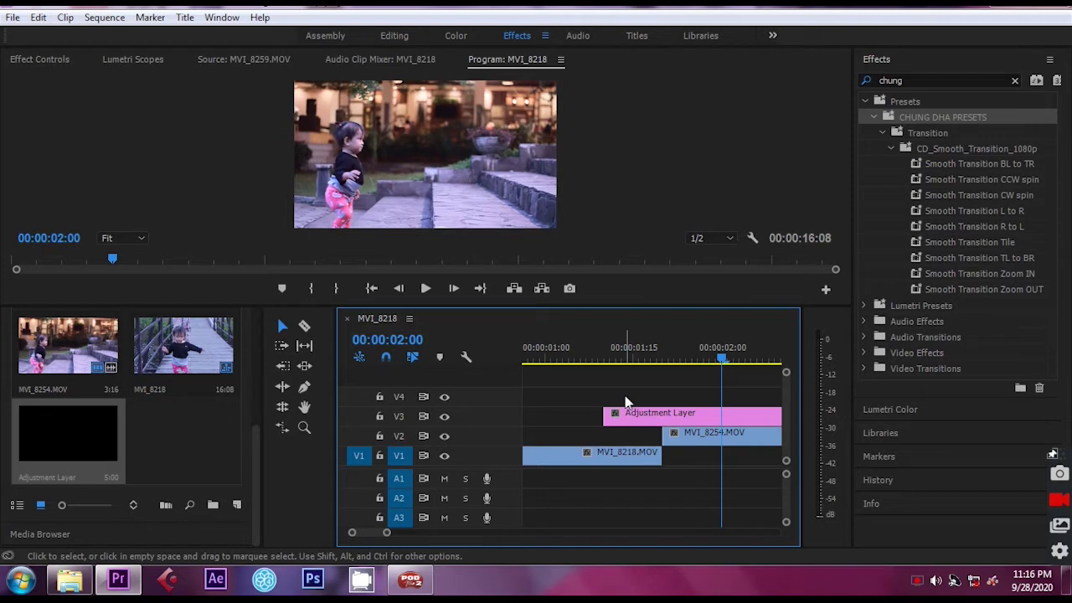
pyautogui.press('Right')
# - Cut the adjustment layer at 00:00:02:01 and move its later piece onto a new V5 track
pyautogui.press('c')
pyautogui.click(727, 414)
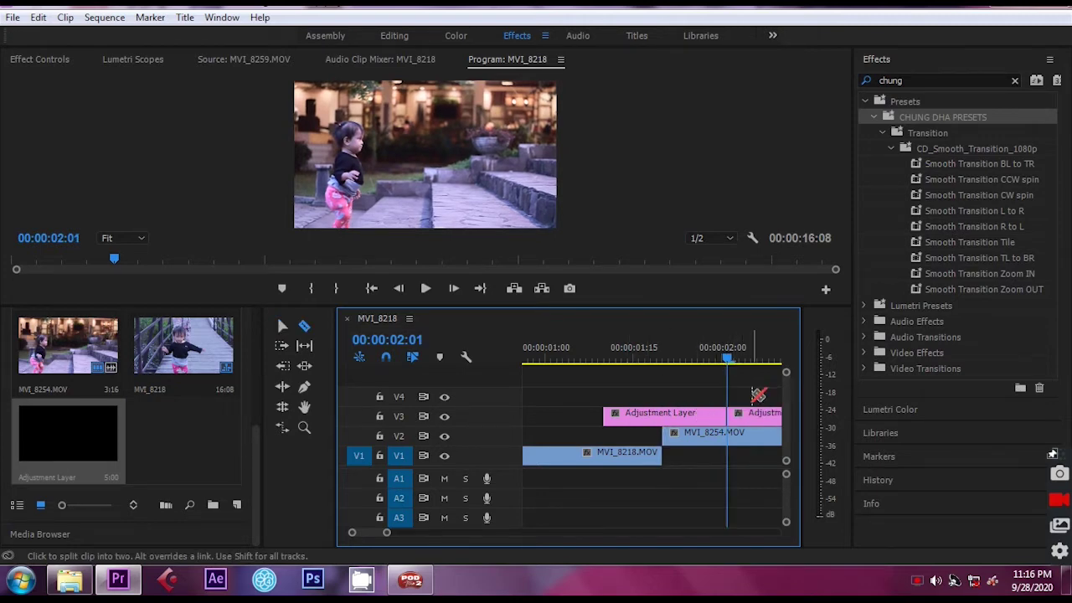
pyautogui.press('v')
pyautogui.click(740, 414)
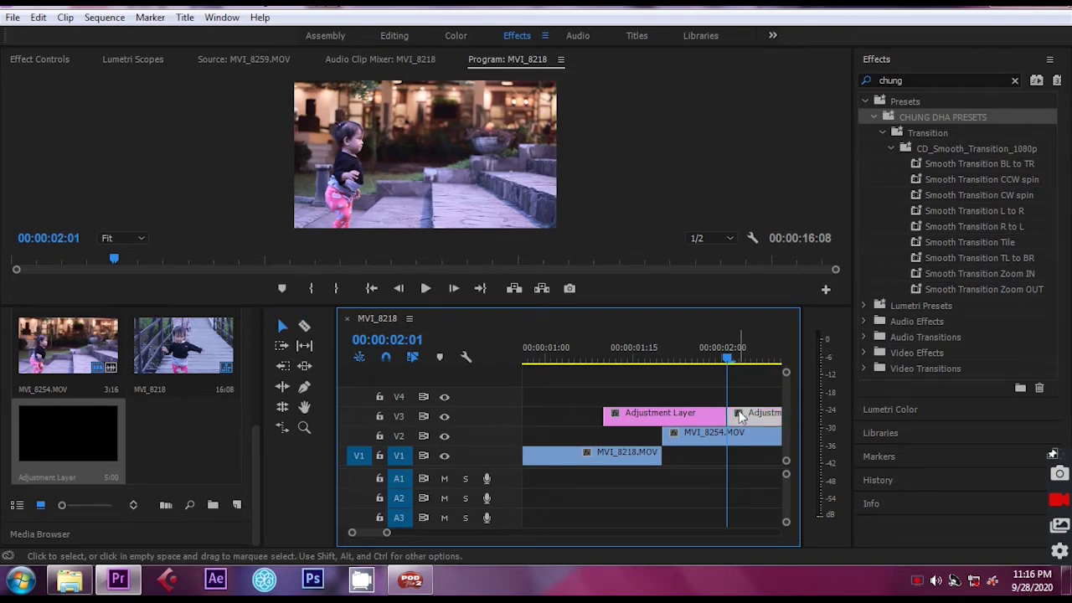
pyautogui.moveTo(739, 410); pyautogui.dragTo(749, 410)
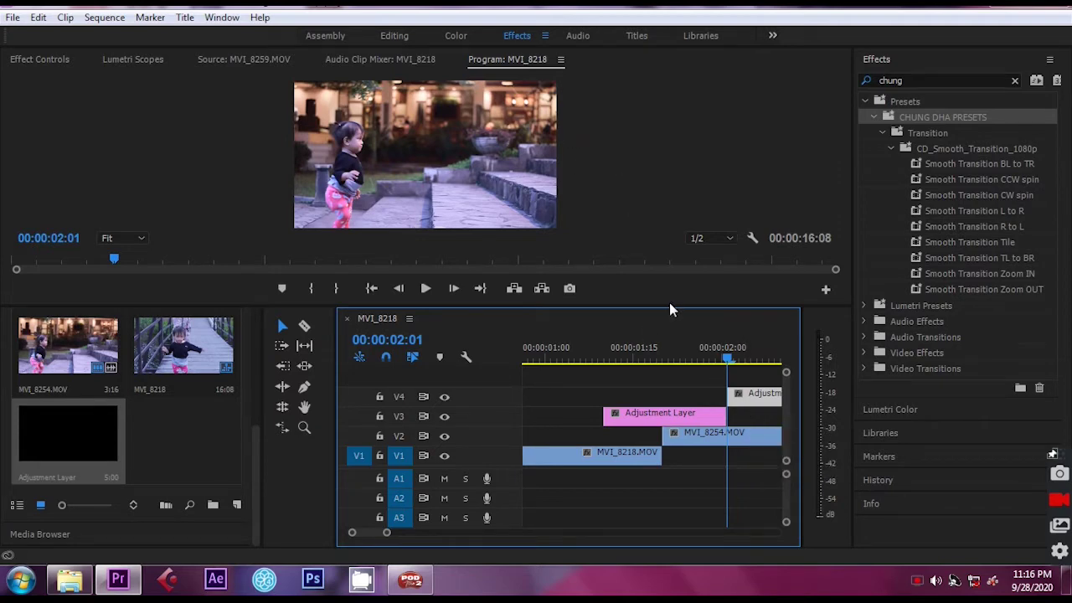
pyautogui.scroll(-3, 692, 397)
pyautogui.moveTo(692, 397); pyautogui.dragTo(692, 377)
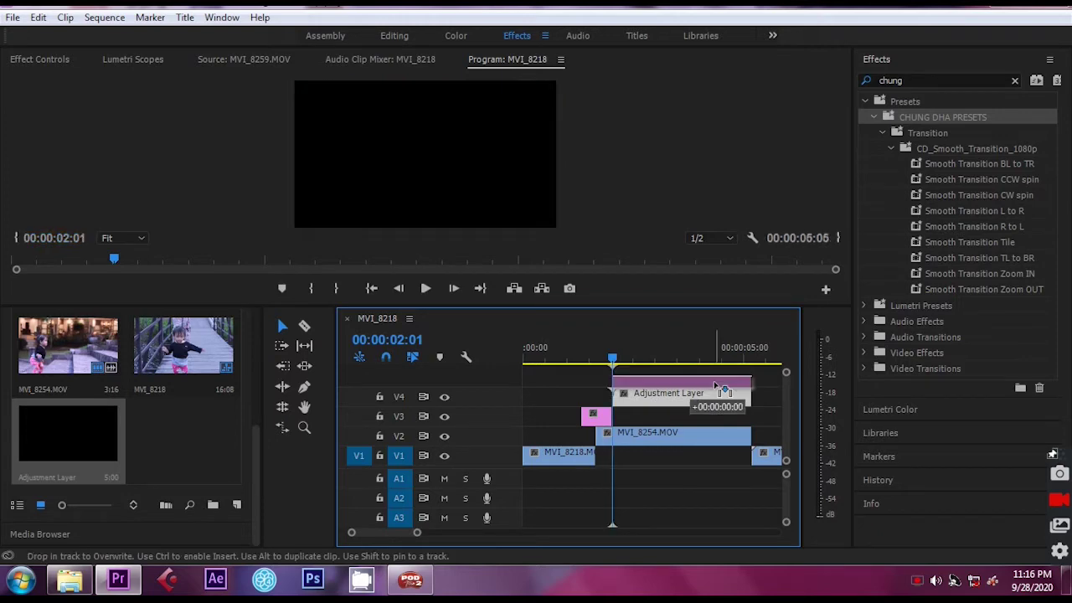
pyautogui.click(584, 359)
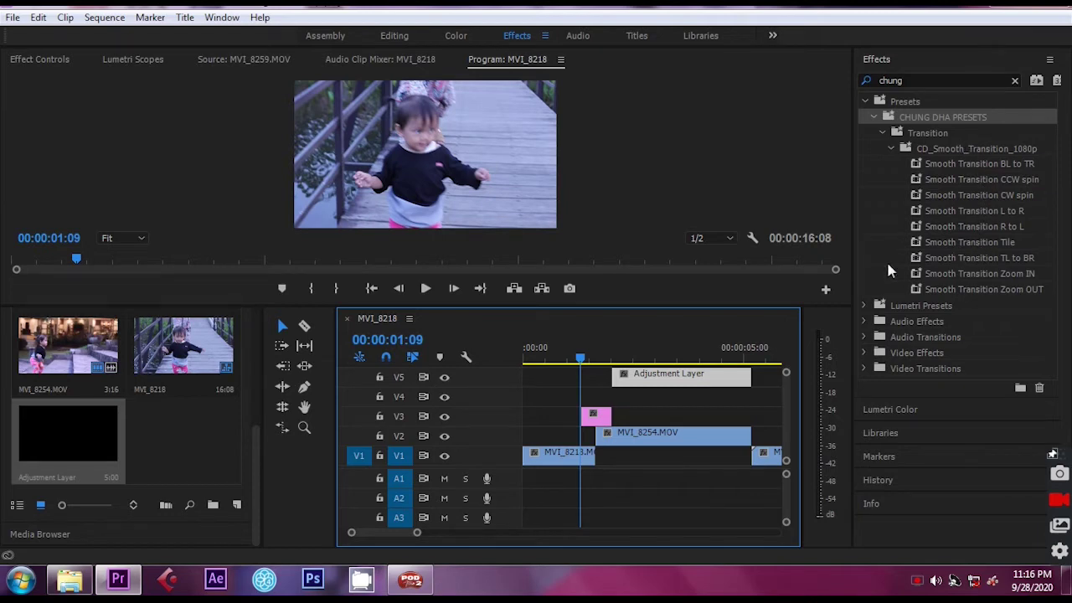
# - Apply the Smooth Transition CCW spin preset to the short V3 adjustment layer over the cut
pyautogui.moveTo(633, 346); pyautogui.dragTo(574, 349)
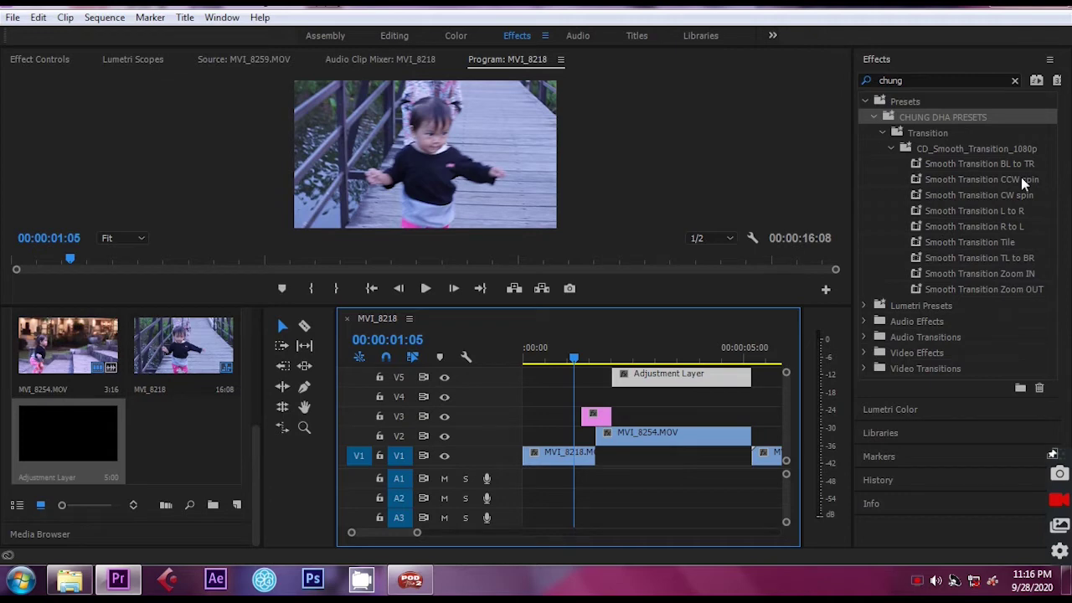
pyautogui.press('=')
pyautogui.moveTo(1022, 179); pyautogui.dragTo(680, 429)
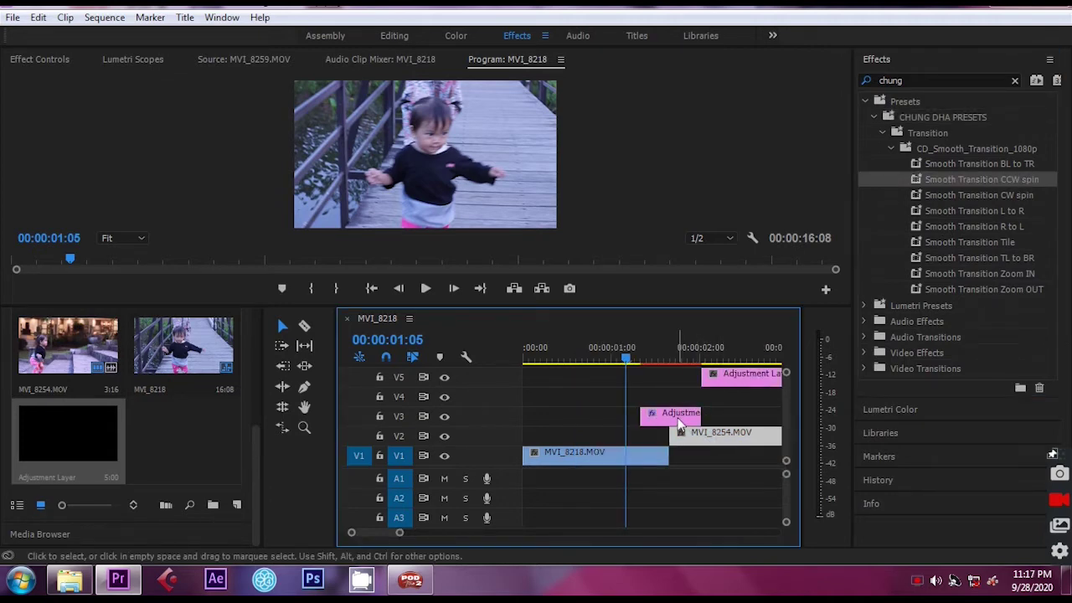
pyautogui.moveTo(680, 429); pyautogui.dragTo(680, 429)
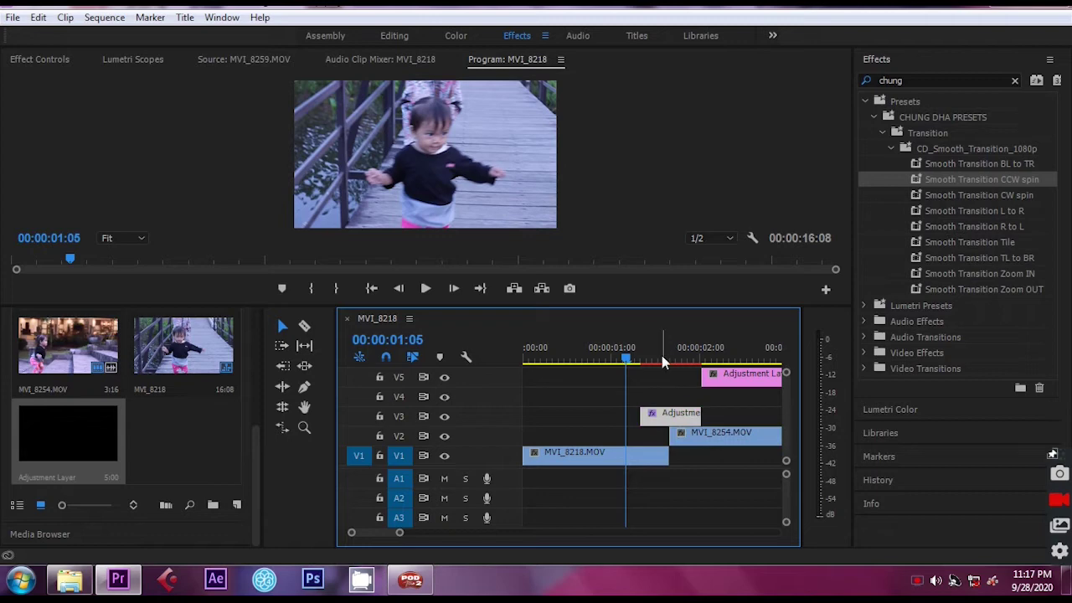
# - Play back the CCW spin across the MVI_8218–MVI_8254 cut several times to preview it
pyautogui.press('-')
pyautogui.press('-')
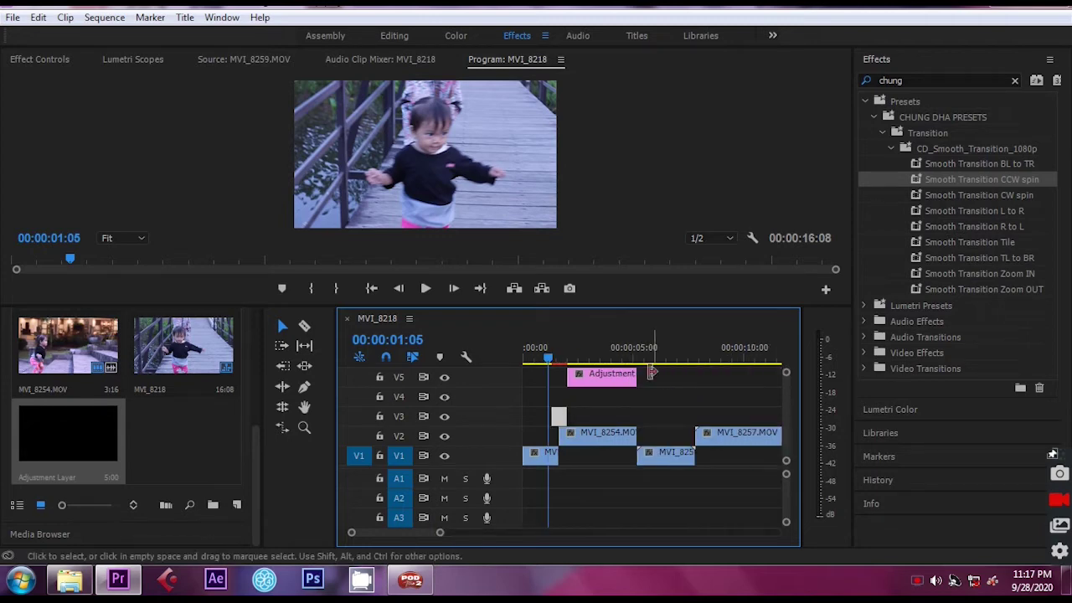
pyautogui.press('=')
pyautogui.press('=')
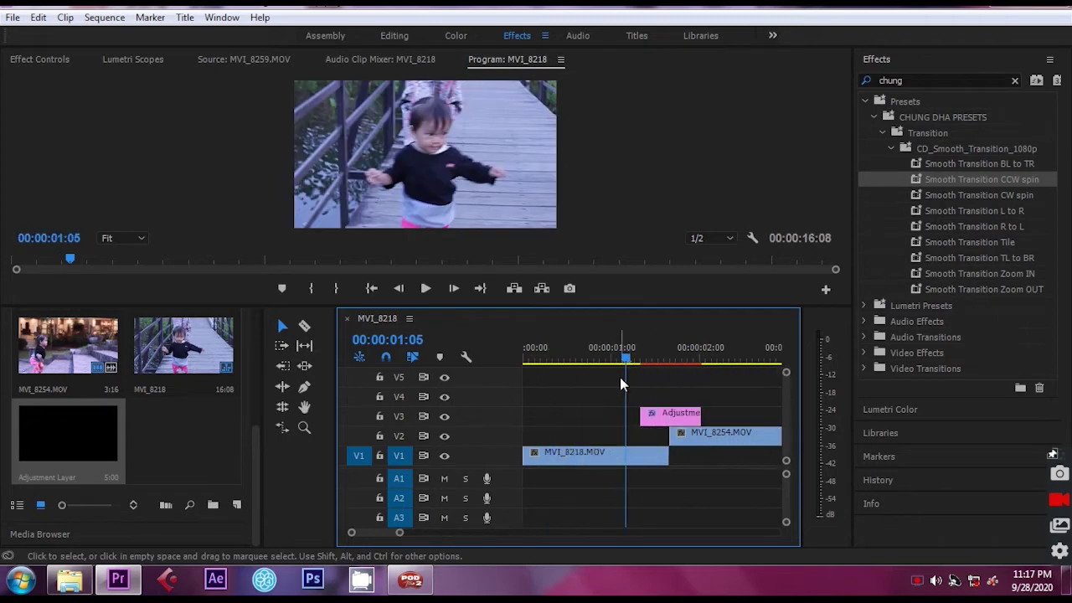
pyautogui.press('space')
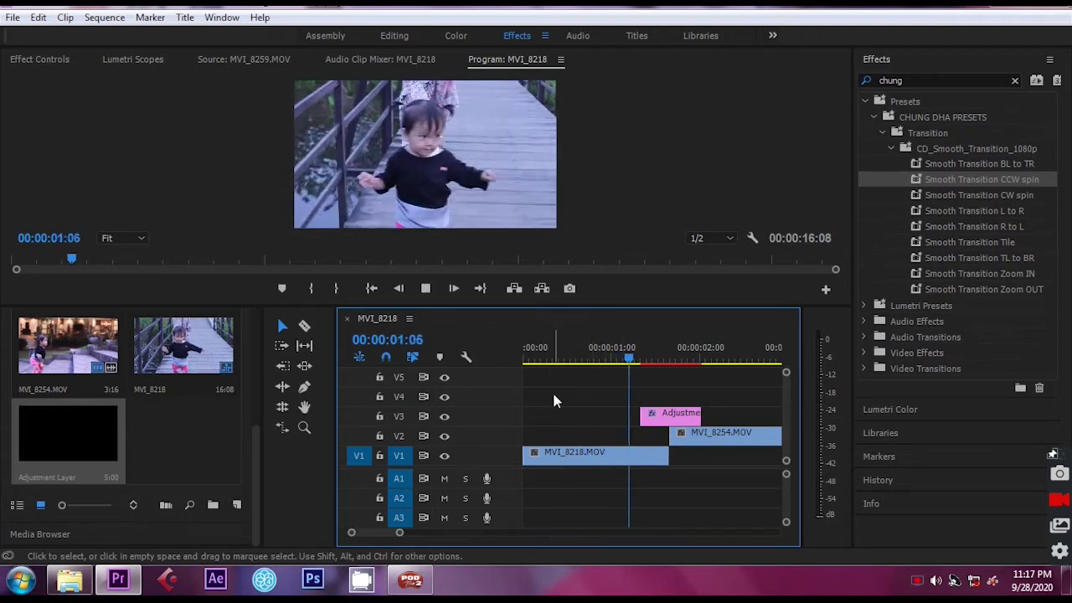
pyautogui.click(600, 362)
pyautogui.click(610, 361)
pyautogui.click(618, 361)
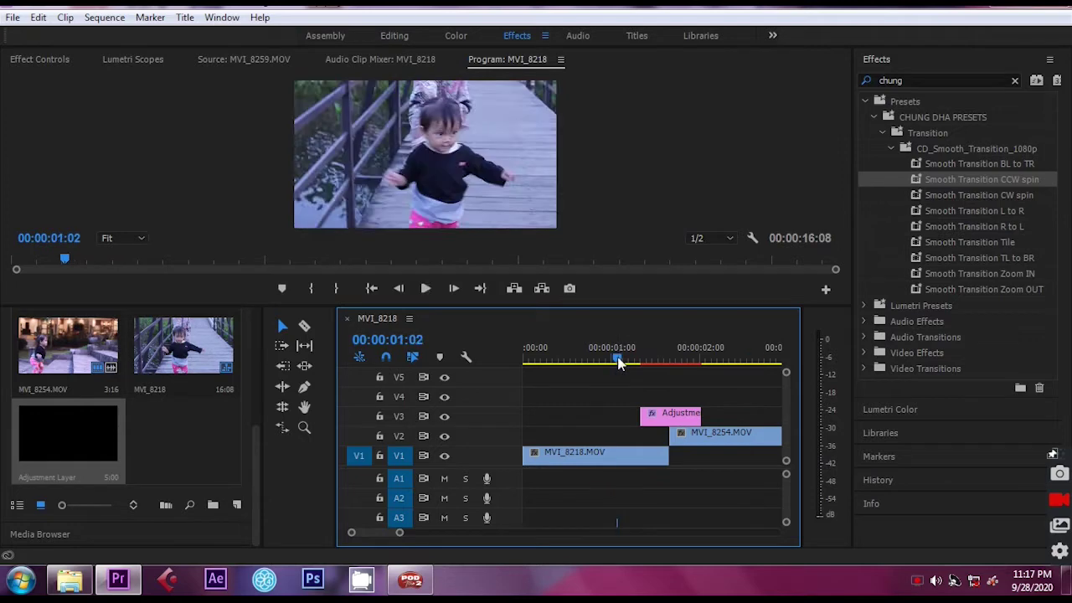
pyautogui.press('space')
pyautogui.click(690, 415)
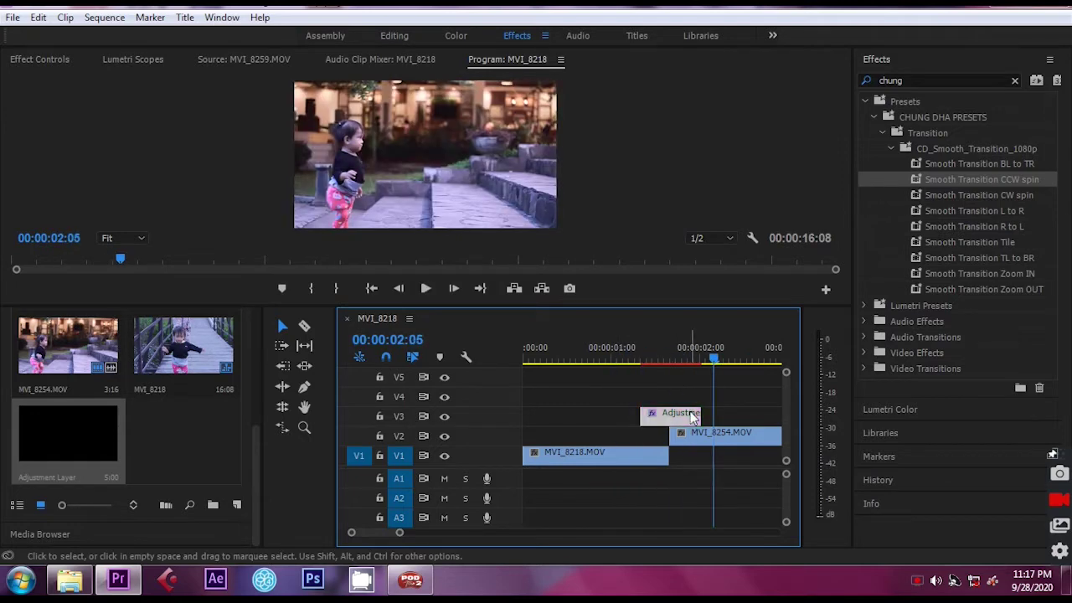
pyautogui.click(670, 366)
pyautogui.press('space')
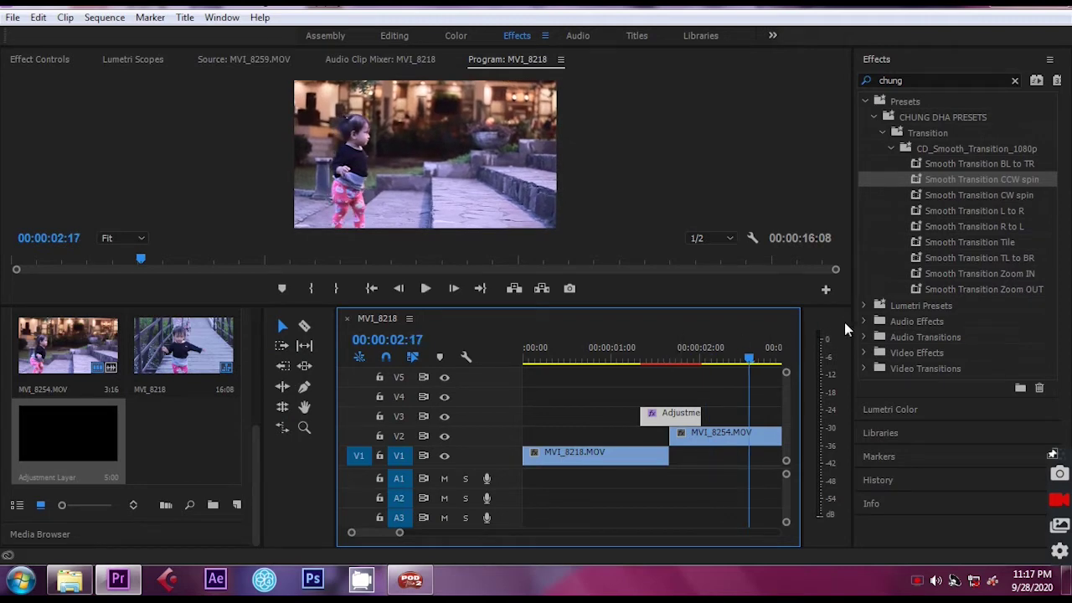
pyautogui.click(659, 358)
pyautogui.press('space')
pyautogui.press('space')
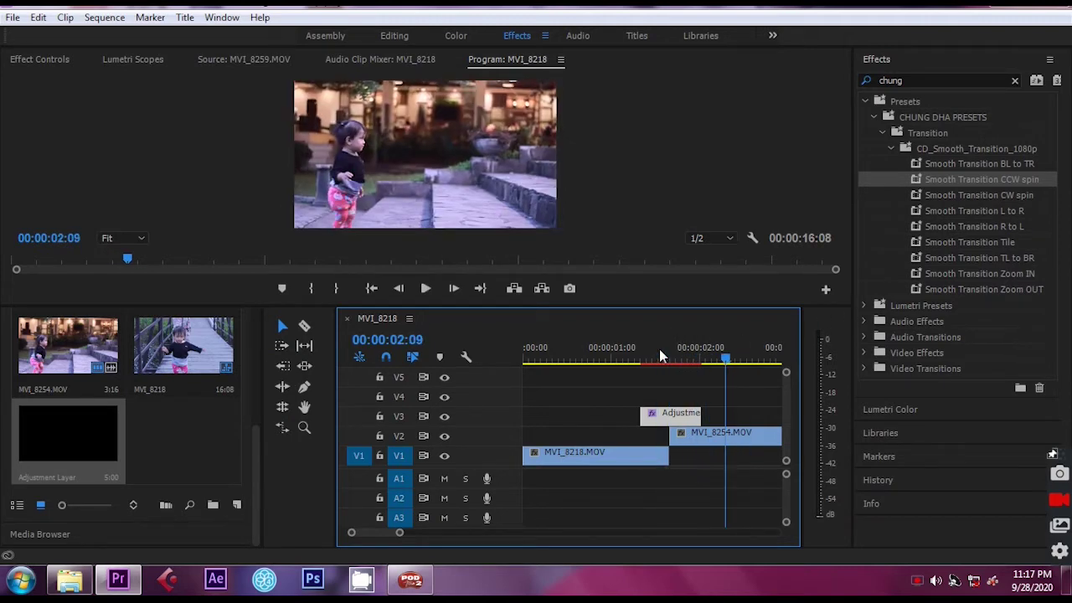
# - Razor MVI_8254.MOV near its start and apply Smooth Transition Tile to the short opening piece
pyautogui.press('c')
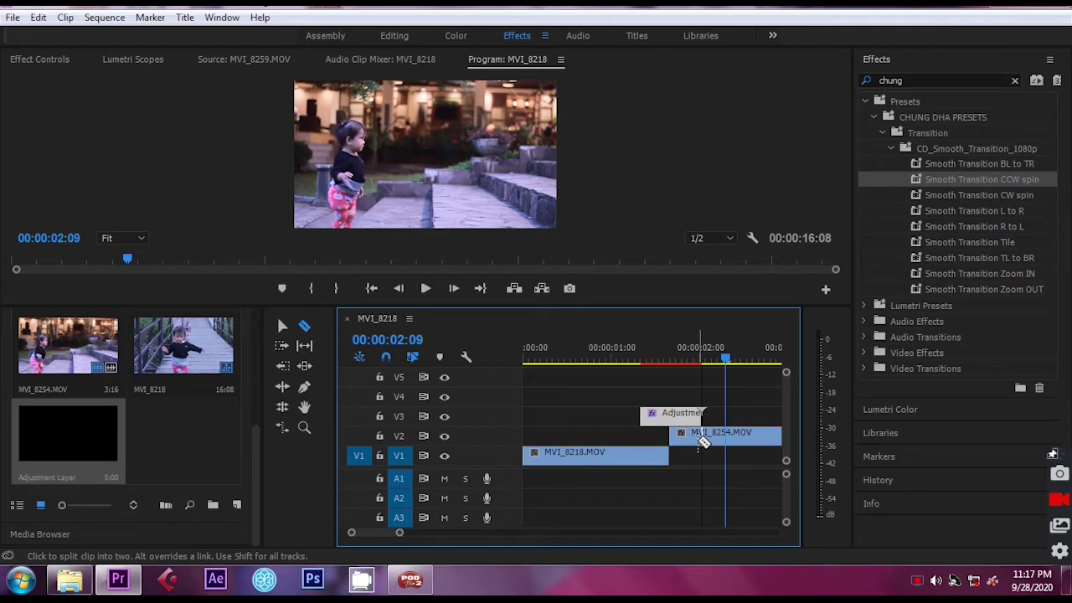
pyautogui.click(702, 437)
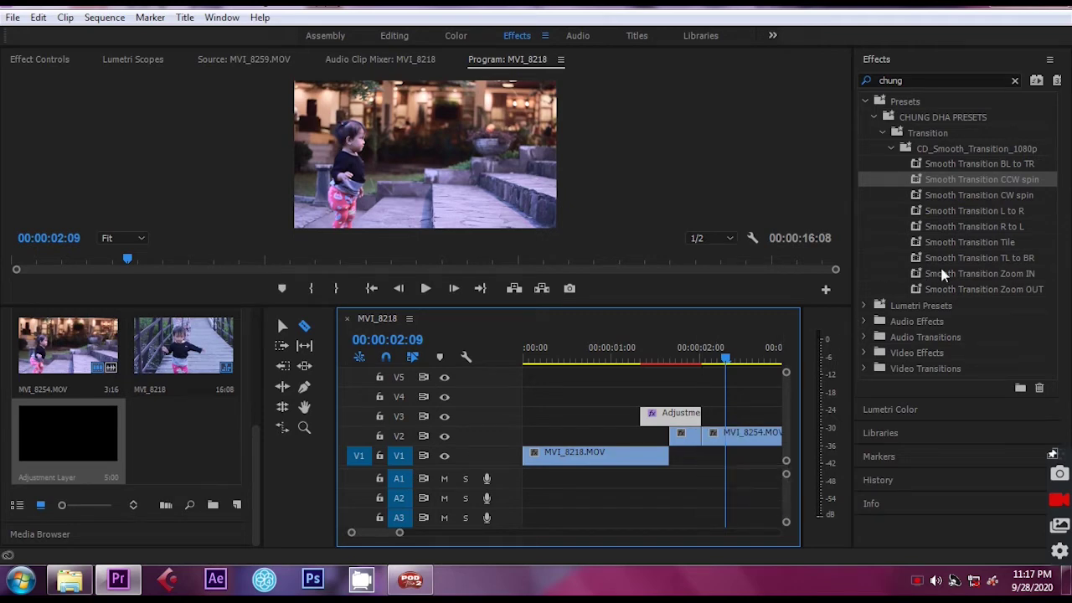
pyautogui.click(987, 245)
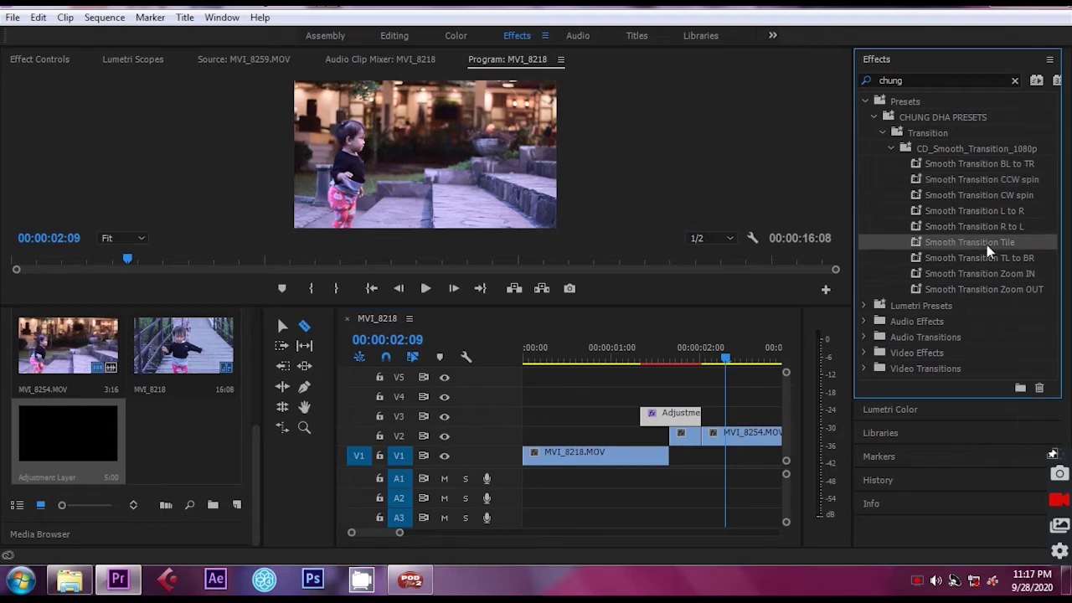
pyautogui.moveTo(1004, 242)
pyautogui.mouseDown()
pyautogui.moveTo(701, 417)
pyautogui.moveTo(695, 441)
pyautogui.mouseUp()
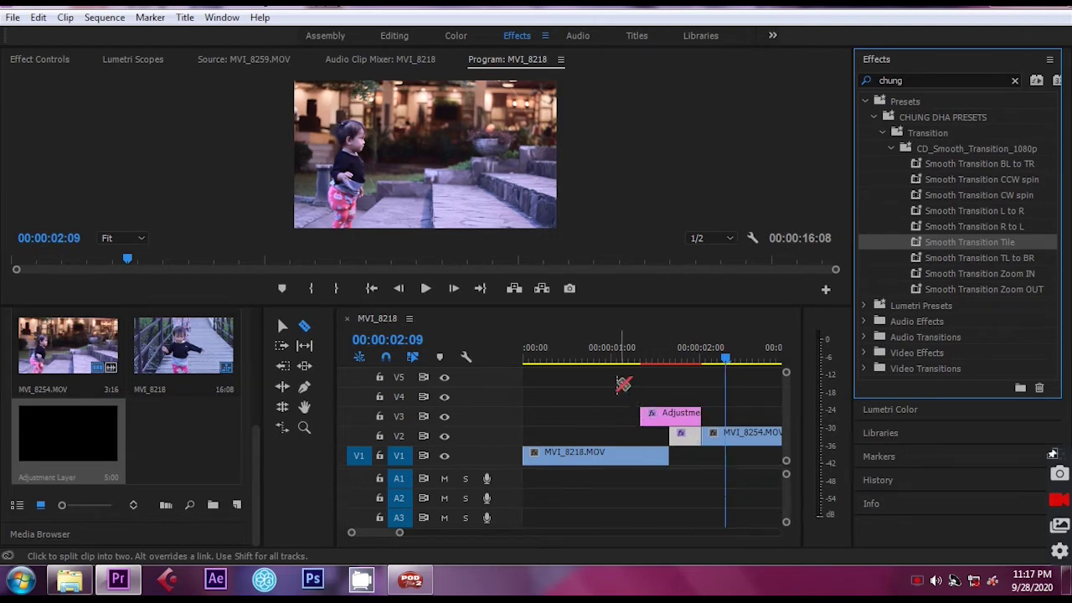
pyautogui.click(603, 361)
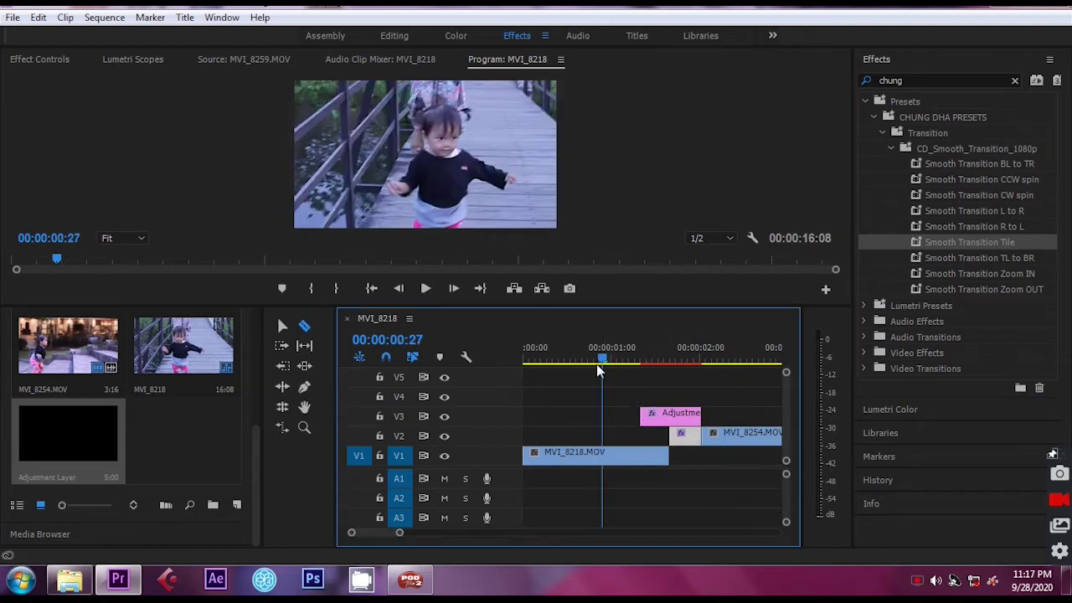
pyautogui.press('v')
pyautogui.press('space')
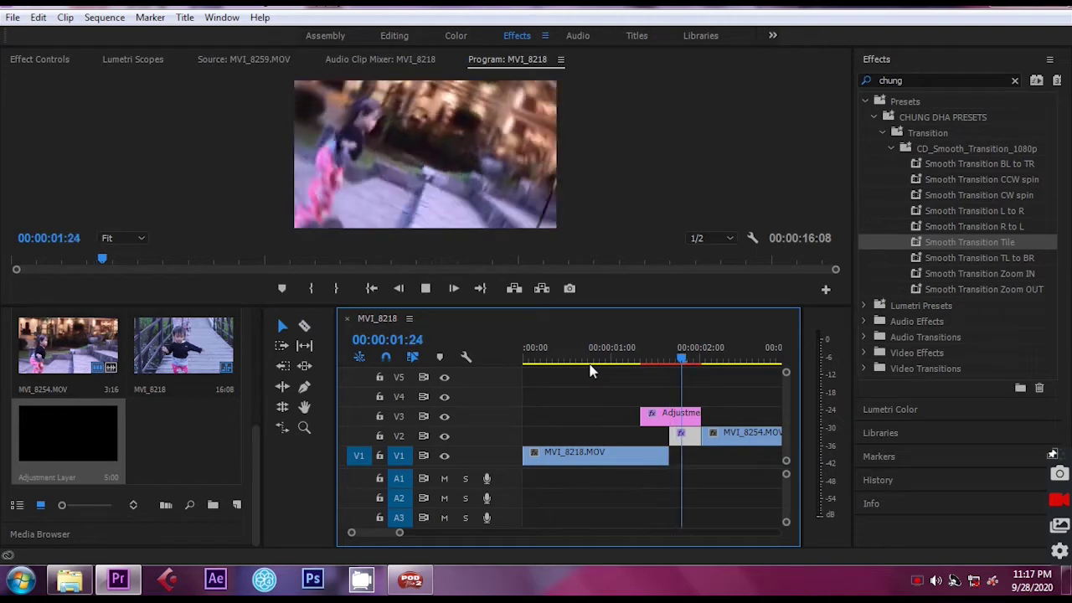
pyautogui.click(604, 360)
pyautogui.click(604, 360)
pyautogui.click(604, 360)
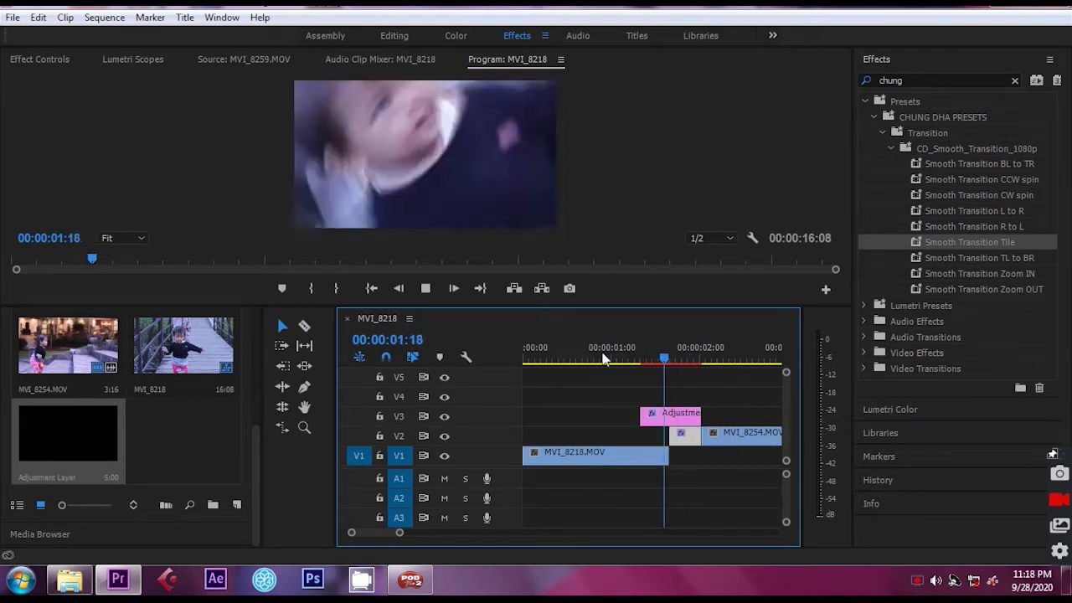
pyautogui.click(604, 360)
pyautogui.click(603, 360)
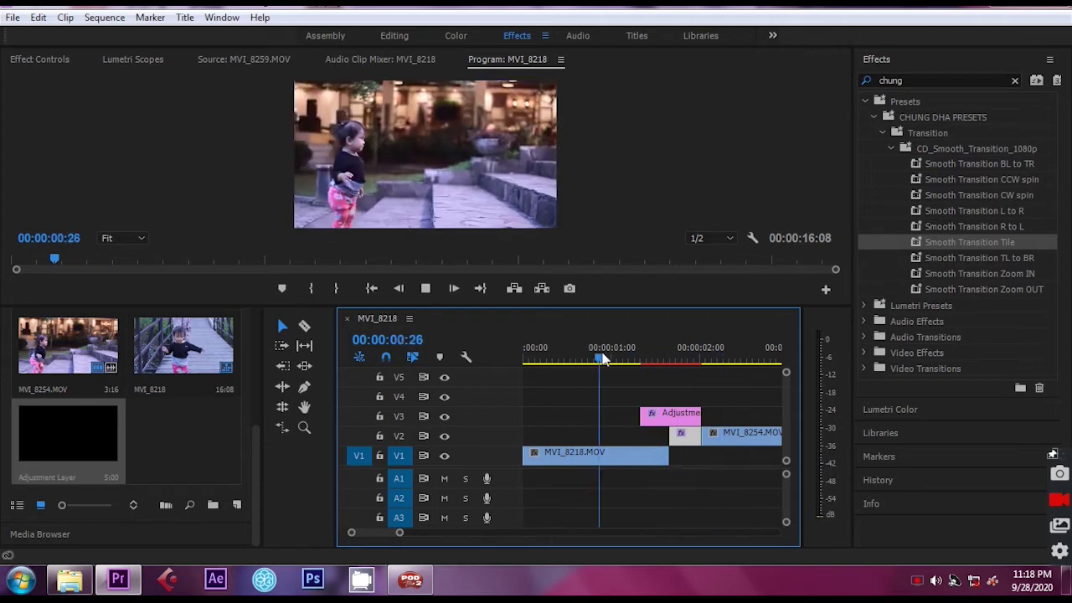
pyautogui.press('-')
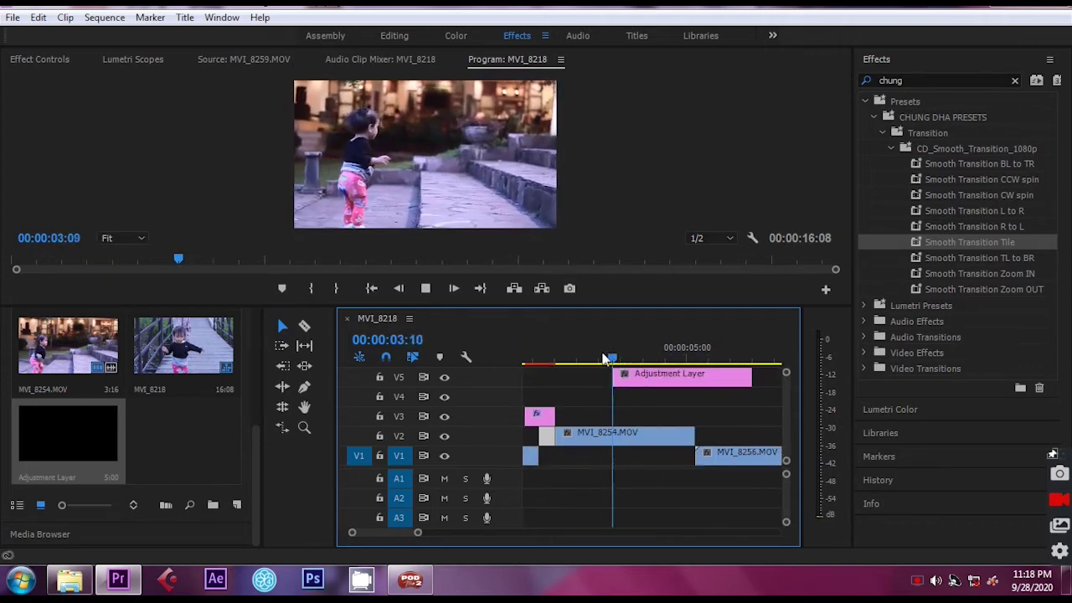
pyautogui.press('space')
pyautogui.press('-')
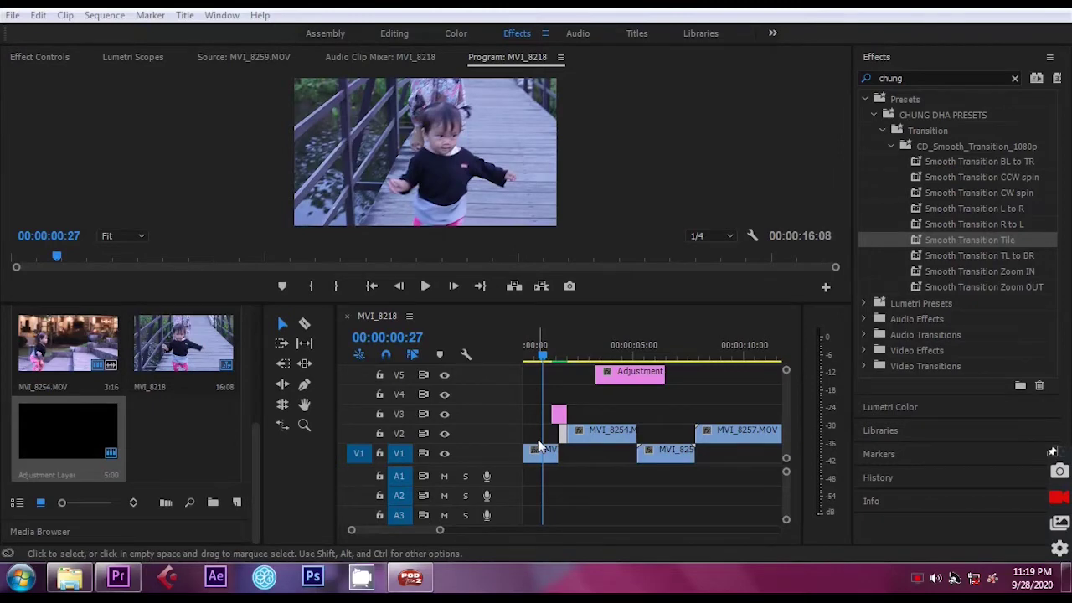
pyautogui.click(540, 348)
pyautogui.press('space')
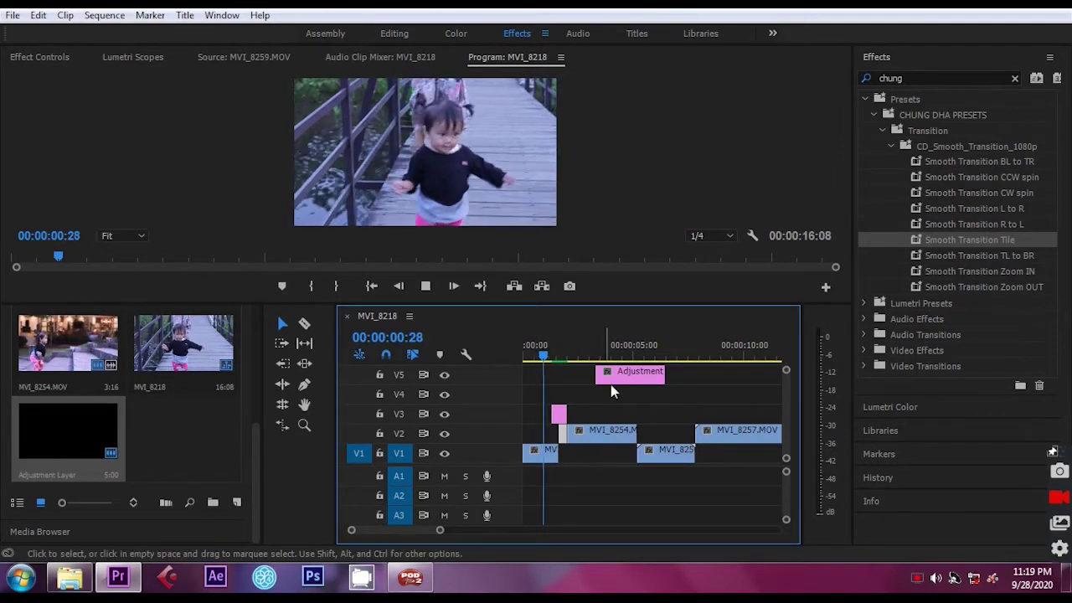
pyautogui.click(541, 353)
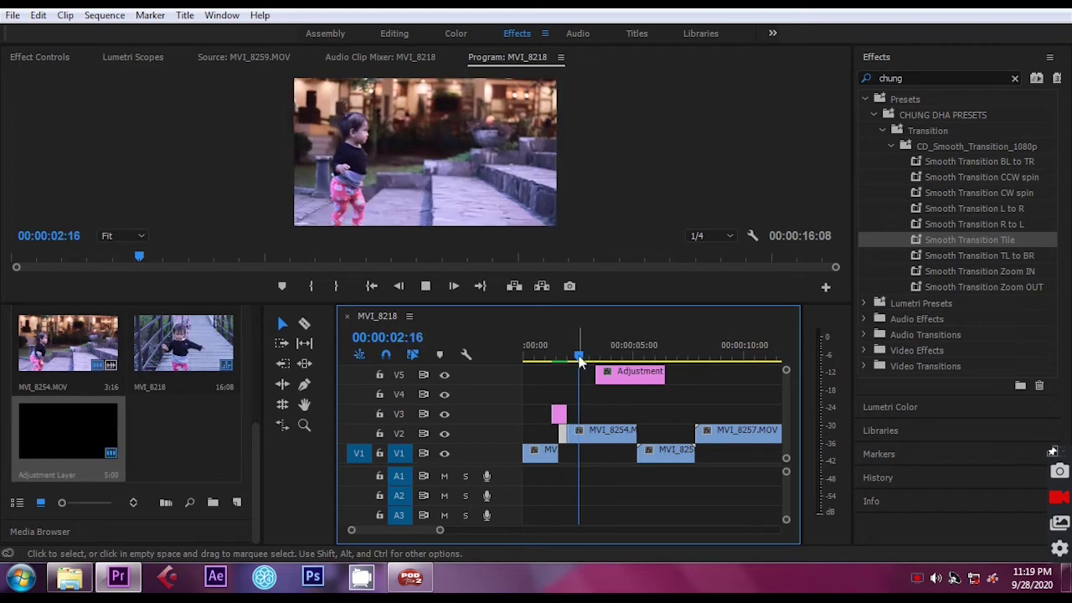
pyautogui.click(548, 350)
pyautogui.click(546, 350)
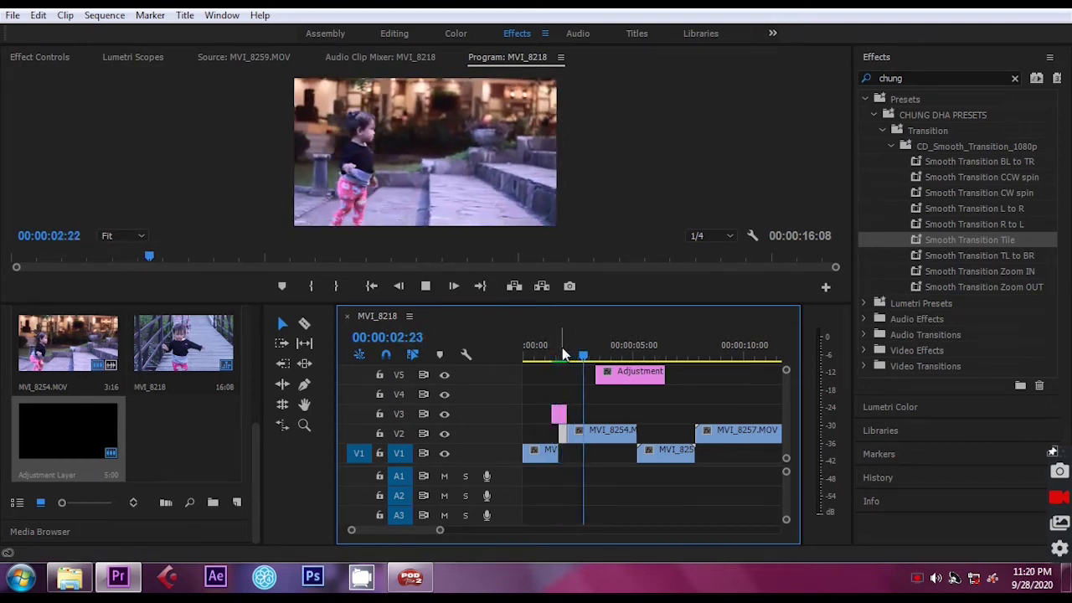
pyautogui.click(624, 352)
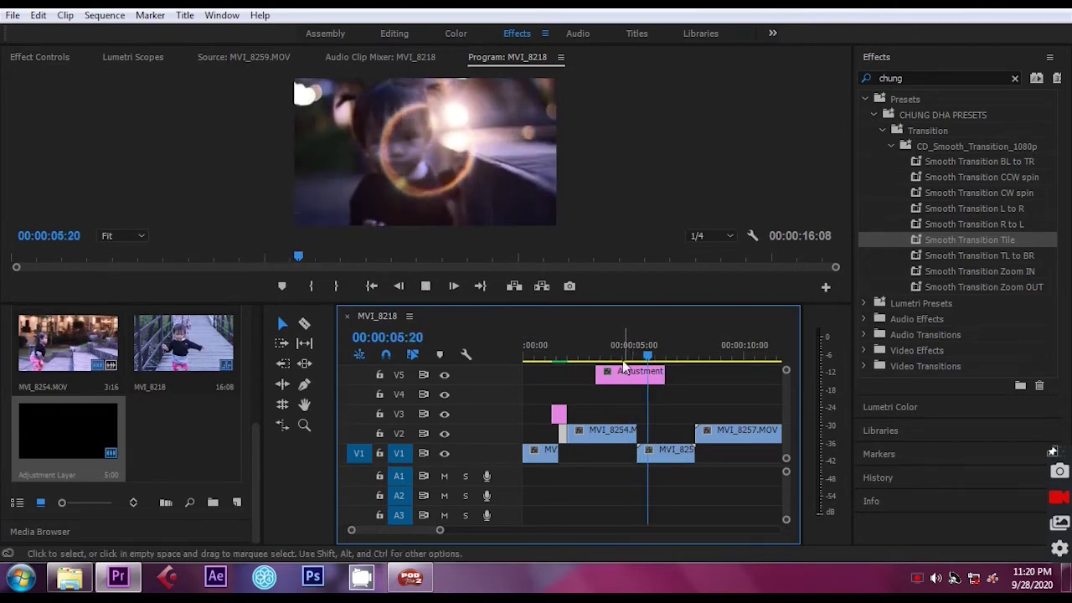
pyautogui.click(623, 352)
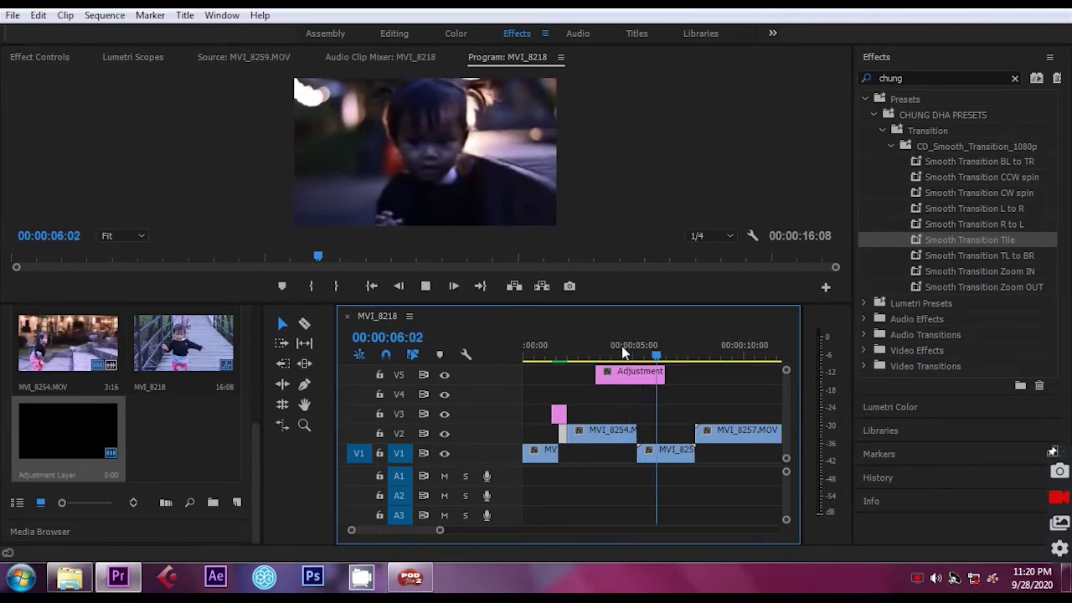
pyautogui.press('space')
pyautogui.click(635, 387)
# - Move the V5 adjustment layer piece down to V3 over the MVI_8254/MVI_8256 cut
pyautogui.moveTo(634, 388); pyautogui.dragTo(649, 414)
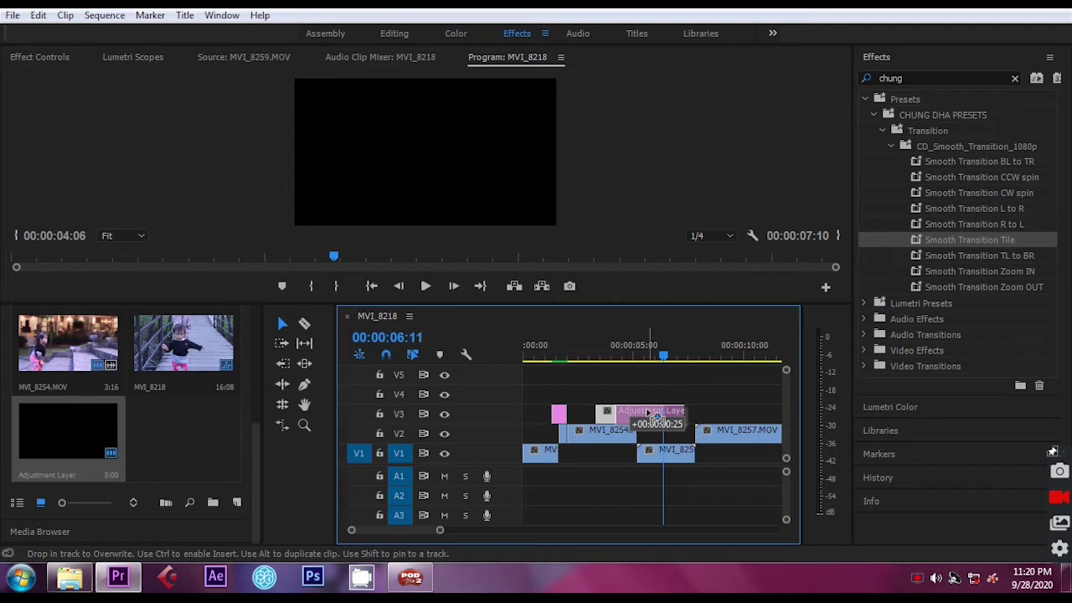
pyautogui.moveTo(649, 414); pyautogui.dragTo(648, 415)
pyautogui.click(637, 359)
# - Zoom in, set the playhead exactly on the cut frame, and select MVI_8256.MOV on V1
pyautogui.scroll(3, 639, 358)
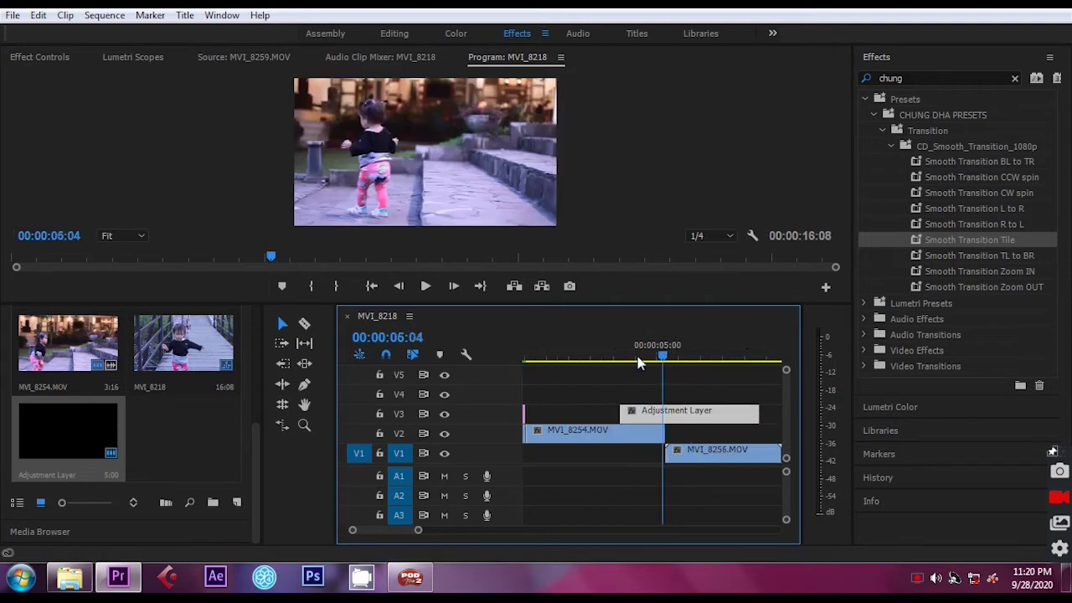
pyautogui.scroll(3, 651, 358)
pyautogui.scroll(3, 664, 360)
pyautogui.scroll(2, 664, 360)
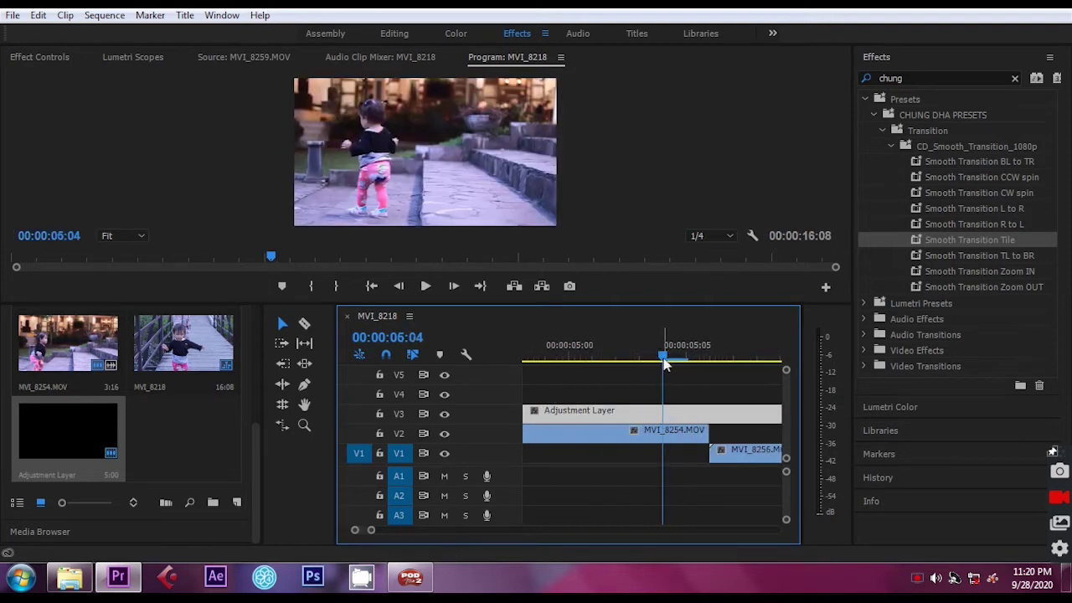
pyautogui.click(710, 362)
pyautogui.scroll(-2, 716, 397)
pyautogui.scroll(-2, 713, 402)
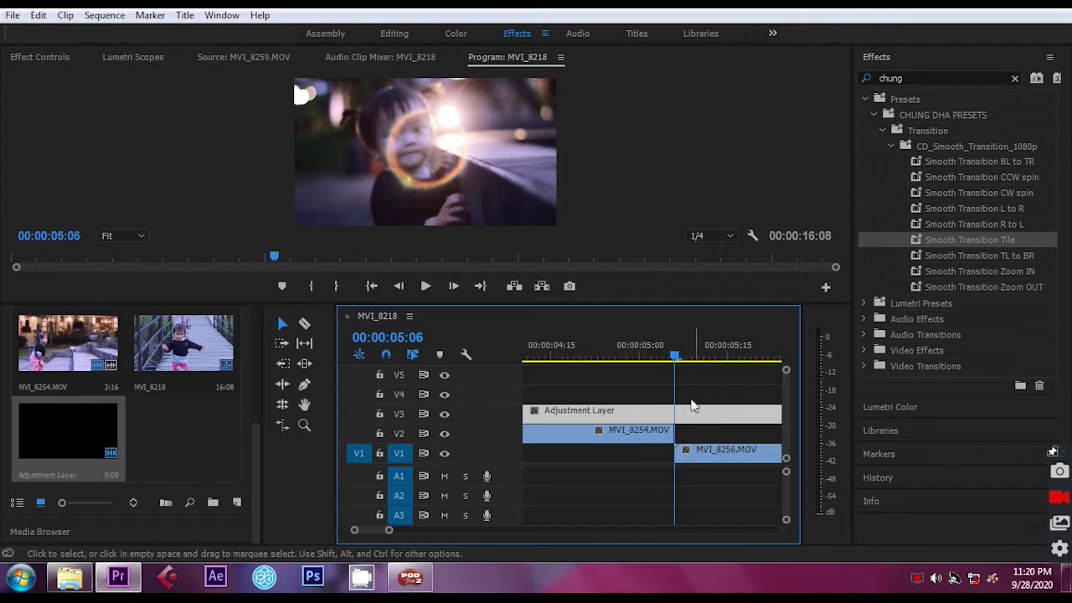
pyautogui.scroll(-2, 670, 423)
pyautogui.click(652, 438)
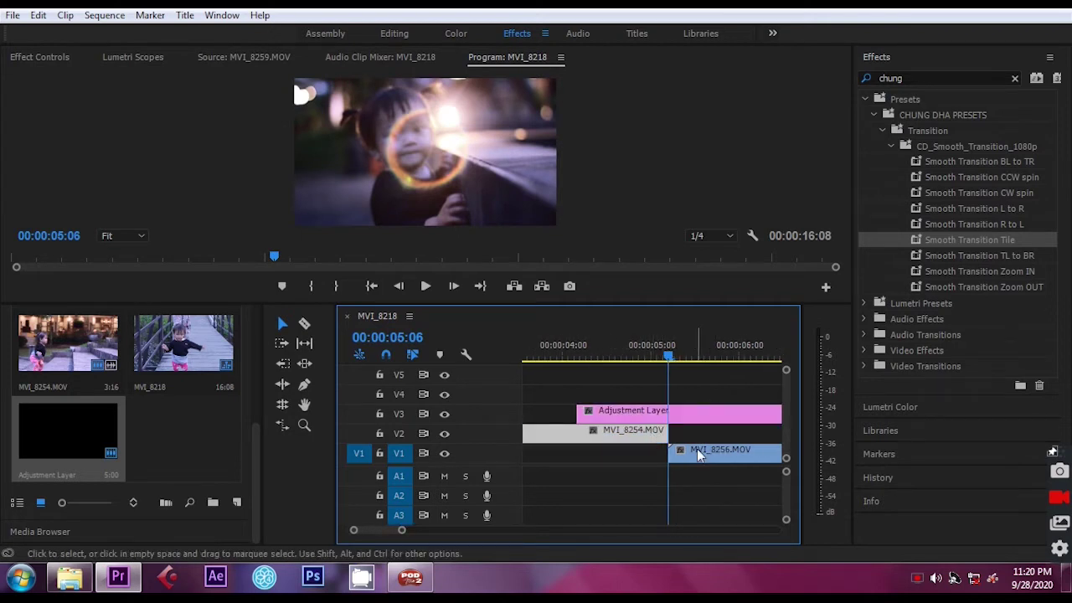
pyautogui.click(702, 455)
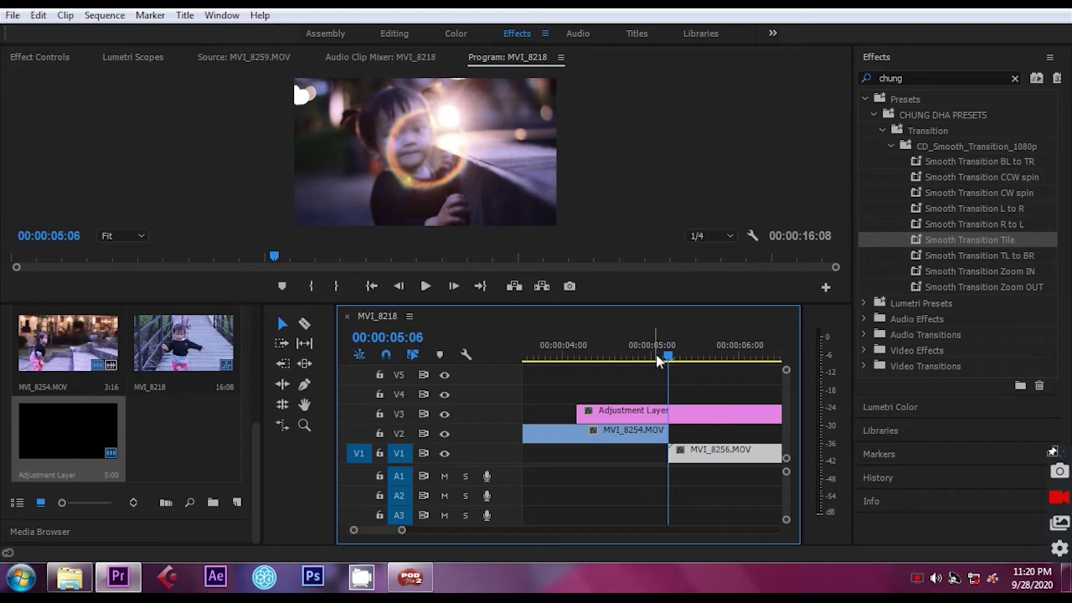
# - Split the V3 adjustment layer at 00:00:04:26 and delete its left piece
pyautogui.click(656, 357)
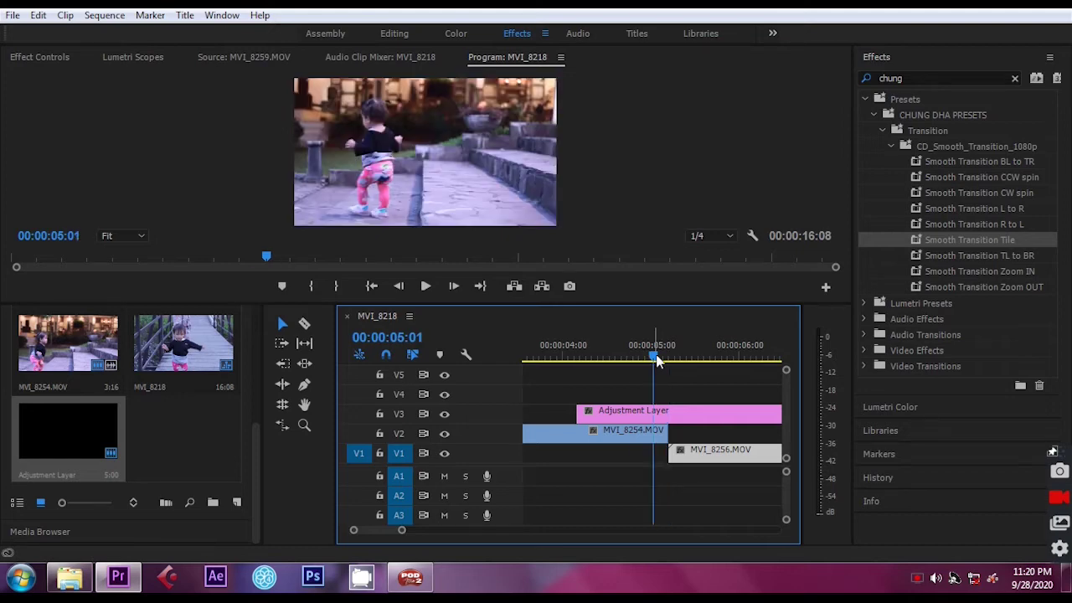
pyautogui.press('Left')
pyautogui.press('Left')
pyautogui.press('Left')
pyautogui.press('c')
pyautogui.click(640, 412)
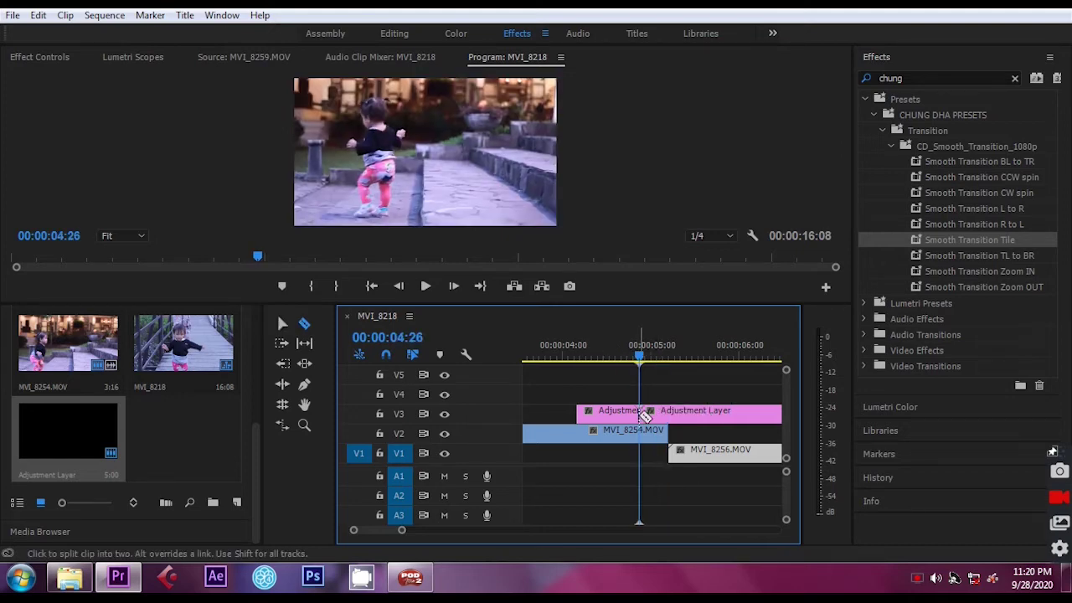
pyautogui.press('v')
pyautogui.click(621, 414)
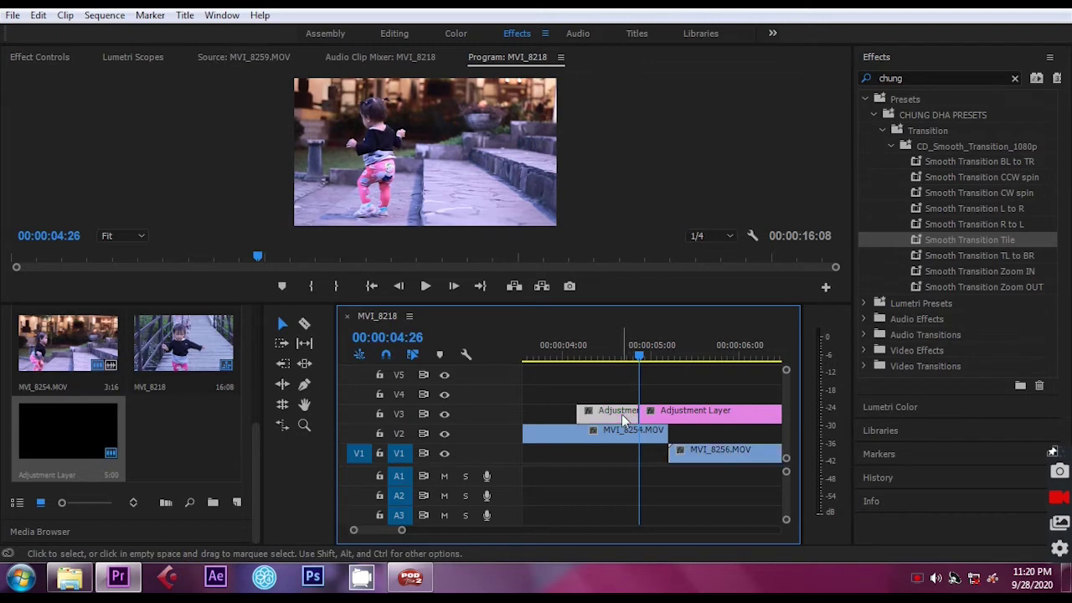
pyautogui.press('Delete')
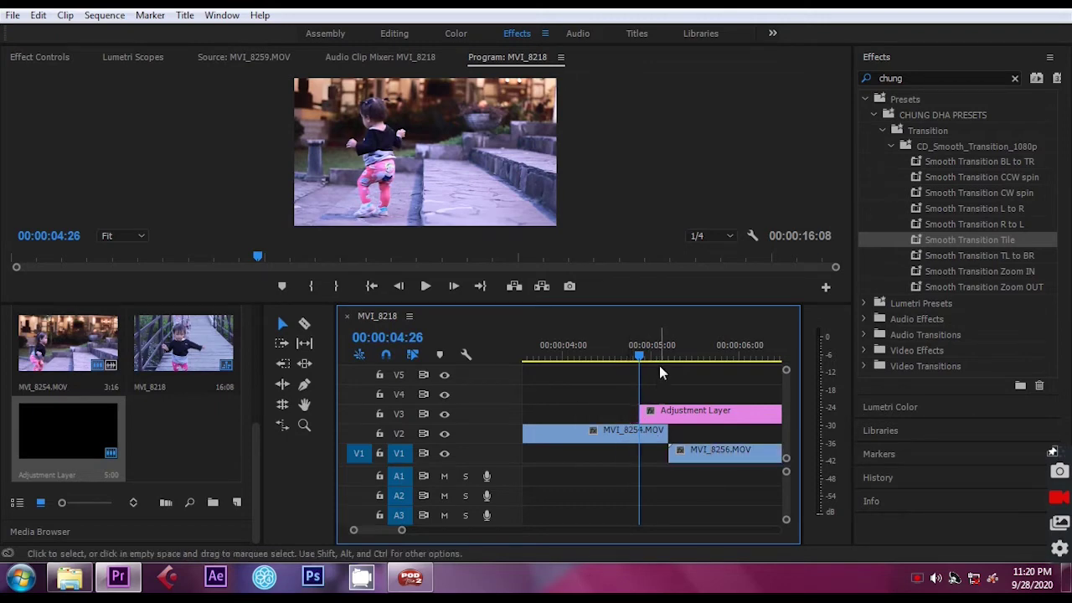
# - Step the playhead forward to the MVI_8256 cut and zoom to check the layer's placement
pyautogui.press('Right')
pyautogui.press('Right')
pyautogui.press('Right')
pyautogui.press('Right')
pyautogui.press('Right')
pyautogui.press('Right')
pyautogui.press('Right')
pyautogui.press('Right')
pyautogui.press('Right')
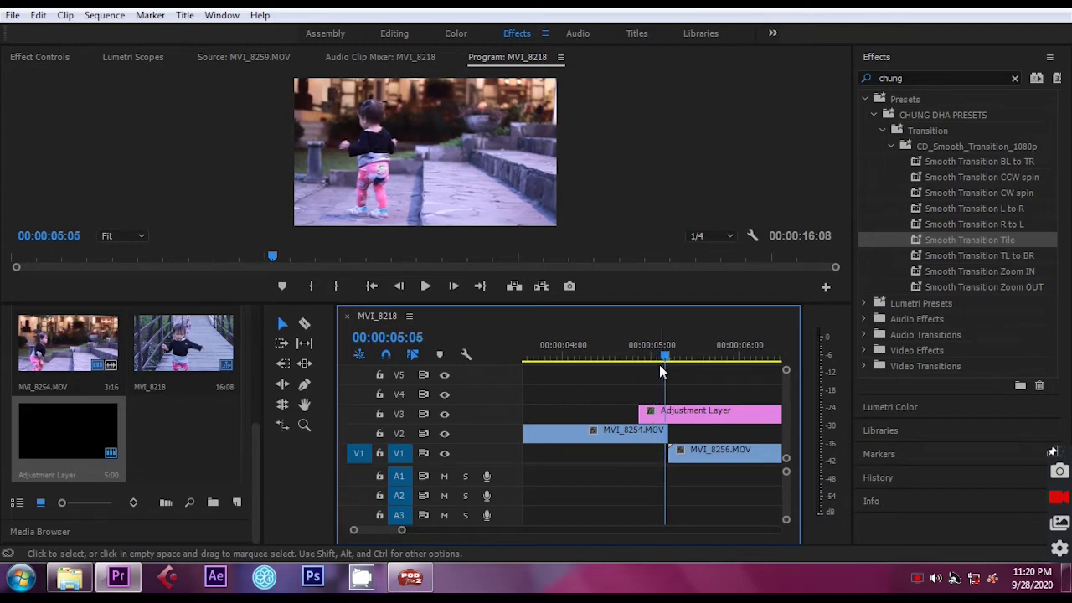
pyautogui.press('Right')
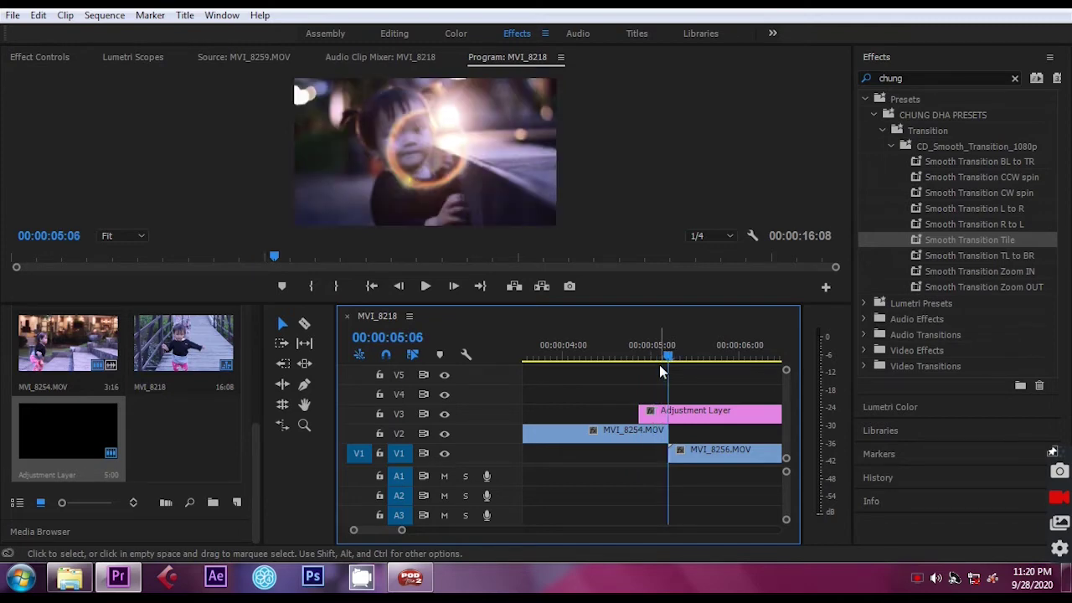
pyautogui.press('-')
pyautogui.press('-')
pyautogui.press('-')
pyautogui.press('=')
pyautogui.press('=')
pyautogui.press('=')
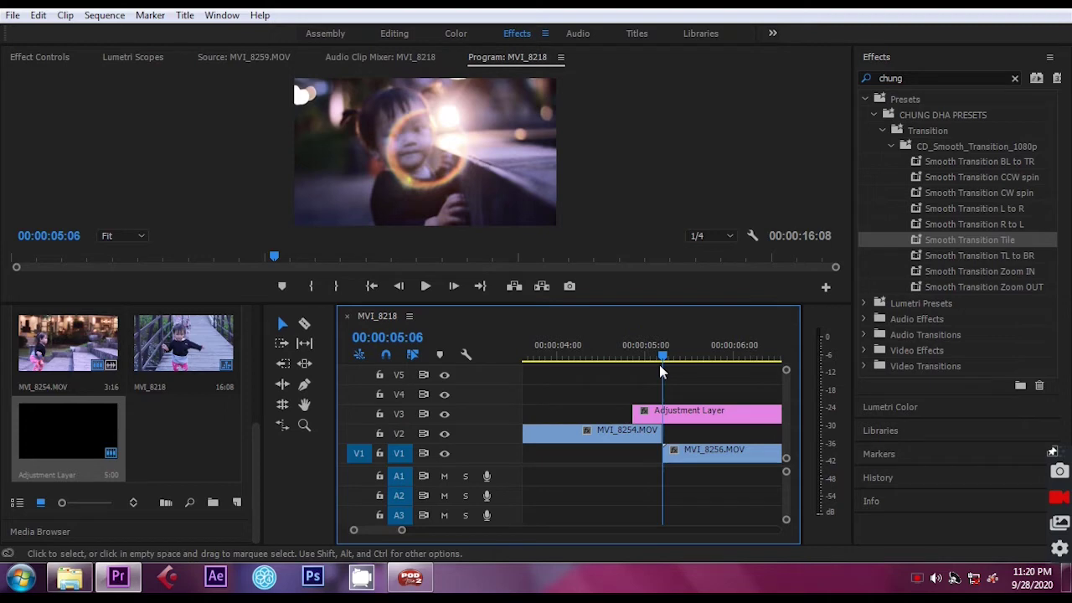
pyautogui.press('=')
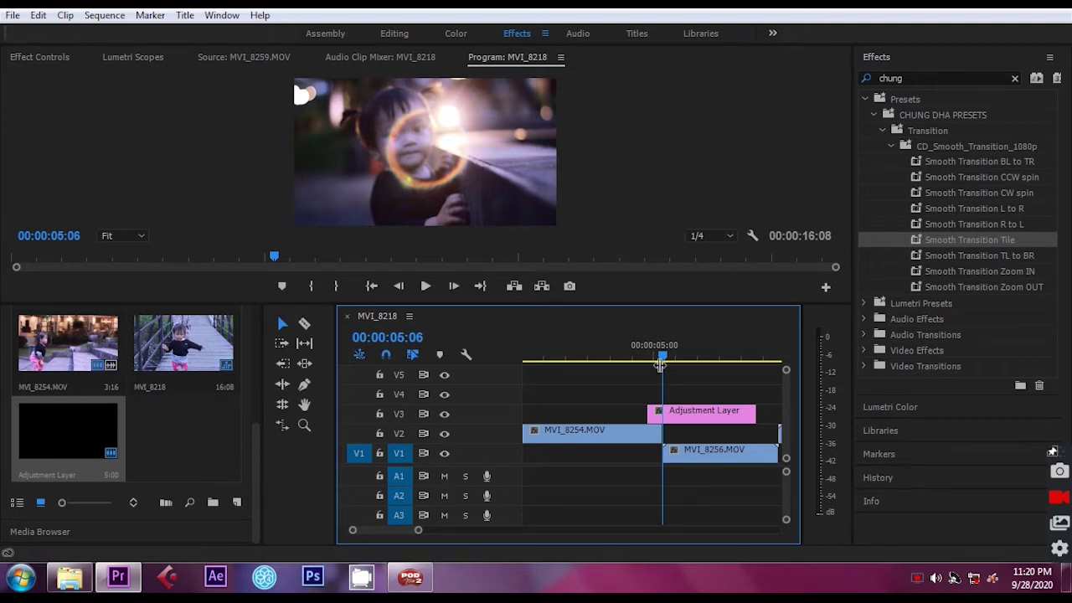
# - Split the V3 adjustment layer at 00:00:05:17 and delete its right piece
pyautogui.press('Right')
pyautogui.press('Right')
pyautogui.press('Right')
pyautogui.press('Right')
pyautogui.press('Right')
pyautogui.press('Right')
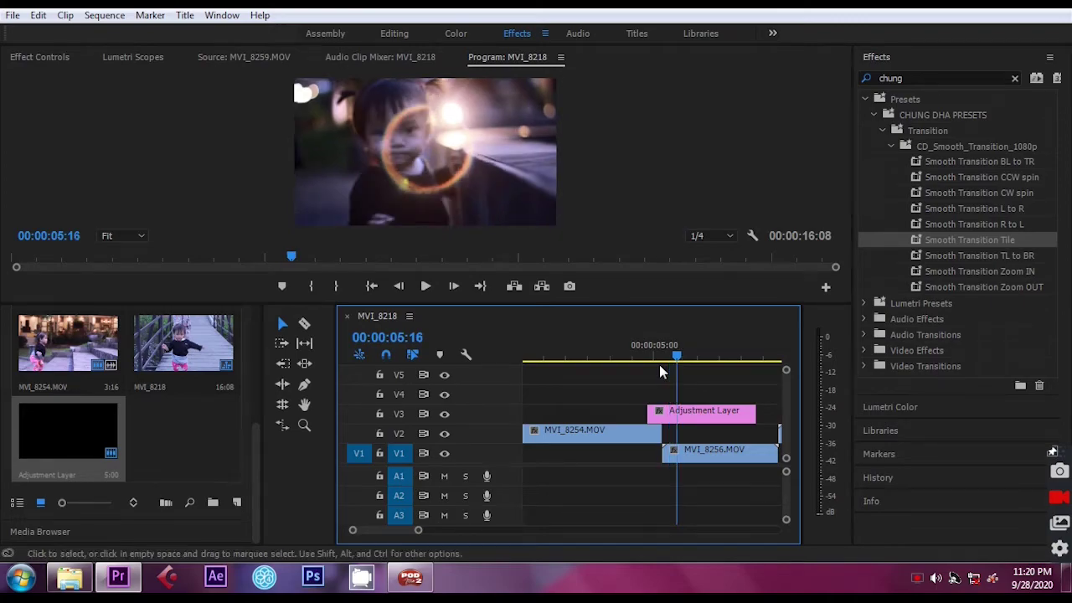
pyautogui.press('Right')
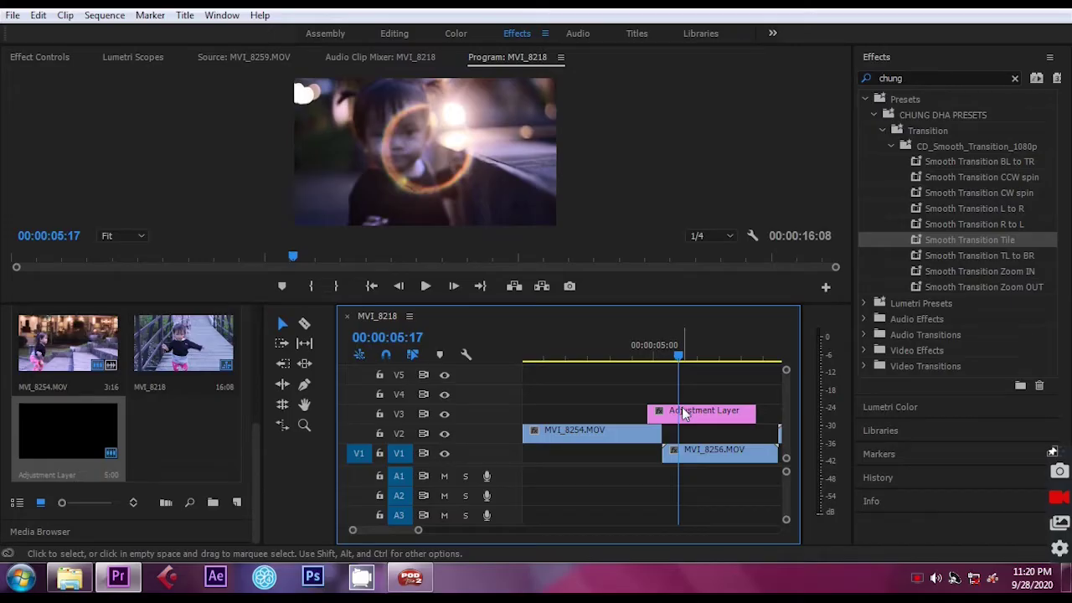
pyautogui.press('c')
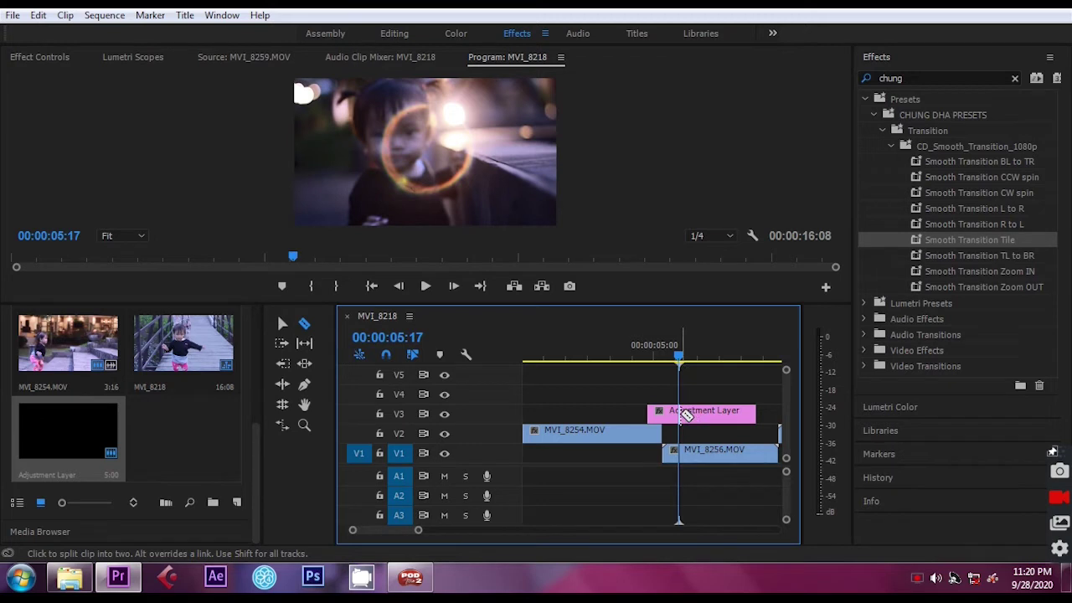
pyautogui.click(687, 414)
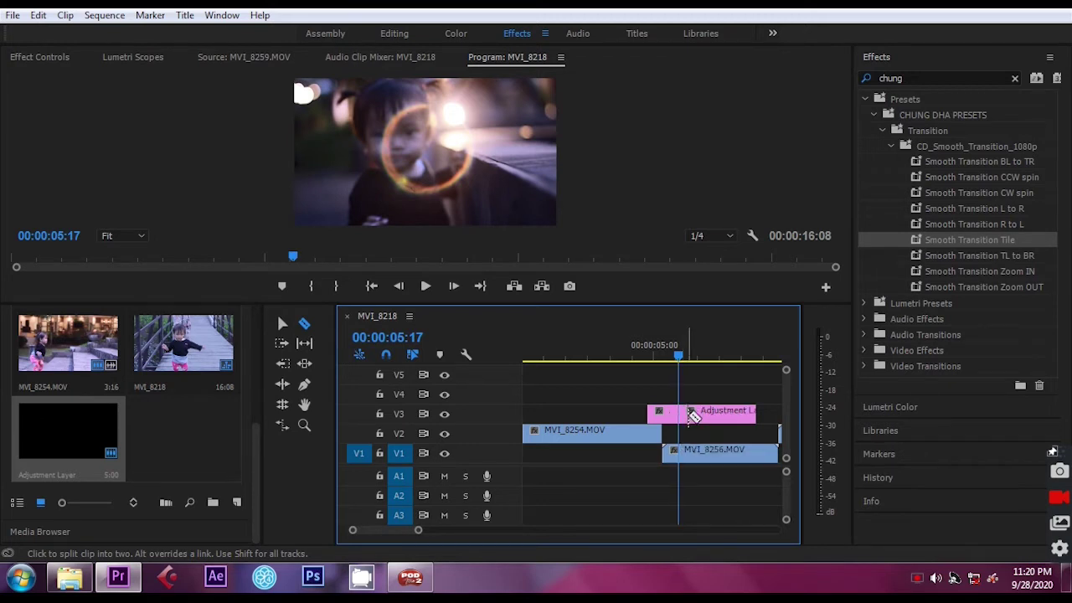
pyautogui.press('v')
pyautogui.click(704, 419)
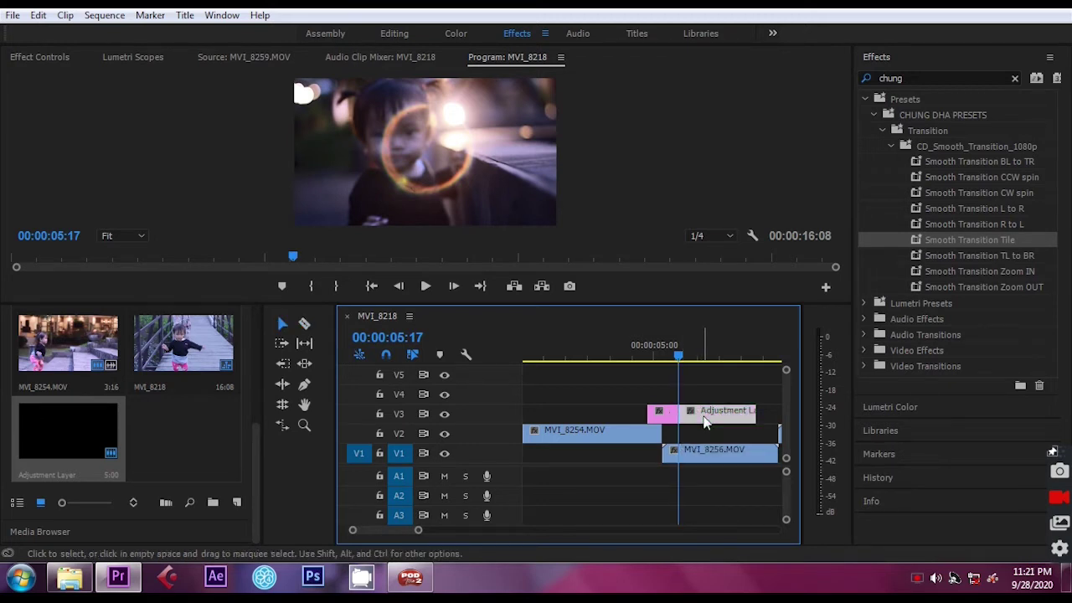
pyautogui.press('Delete')
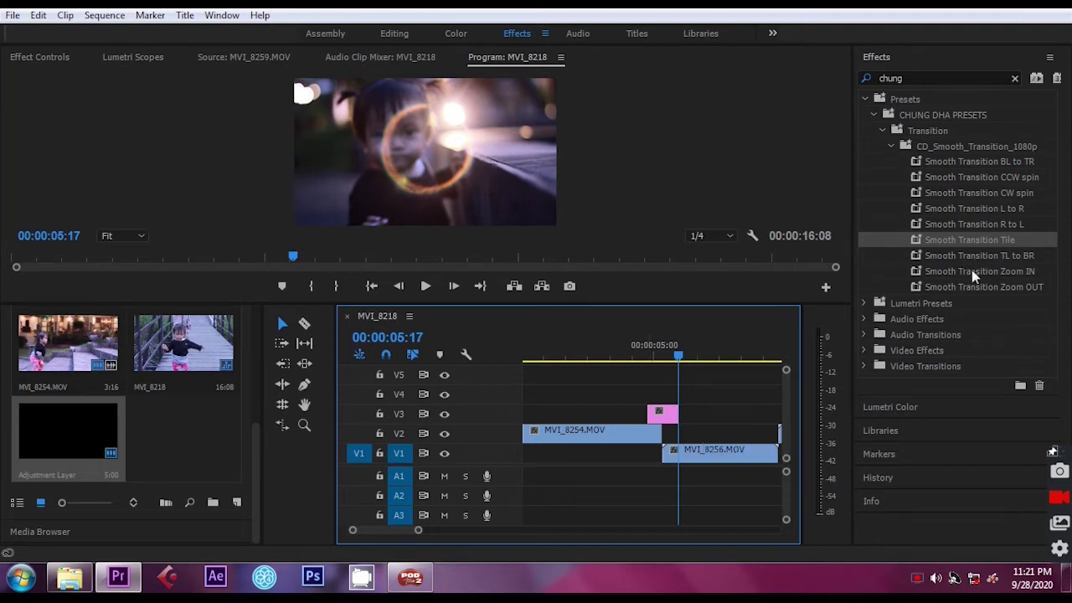
# - Apply Smooth Transition Zoom IN to the adjustment layer over the MVI_8254–MVI_8256 cut and preview it
pyautogui.moveTo(1001, 271)
pyautogui.mouseDown()
pyautogui.moveTo(814, 310)
pyautogui.moveTo(661, 414)
pyautogui.mouseUp()
pyautogui.moveTo(632, 356); pyautogui.dragTo(621, 356)
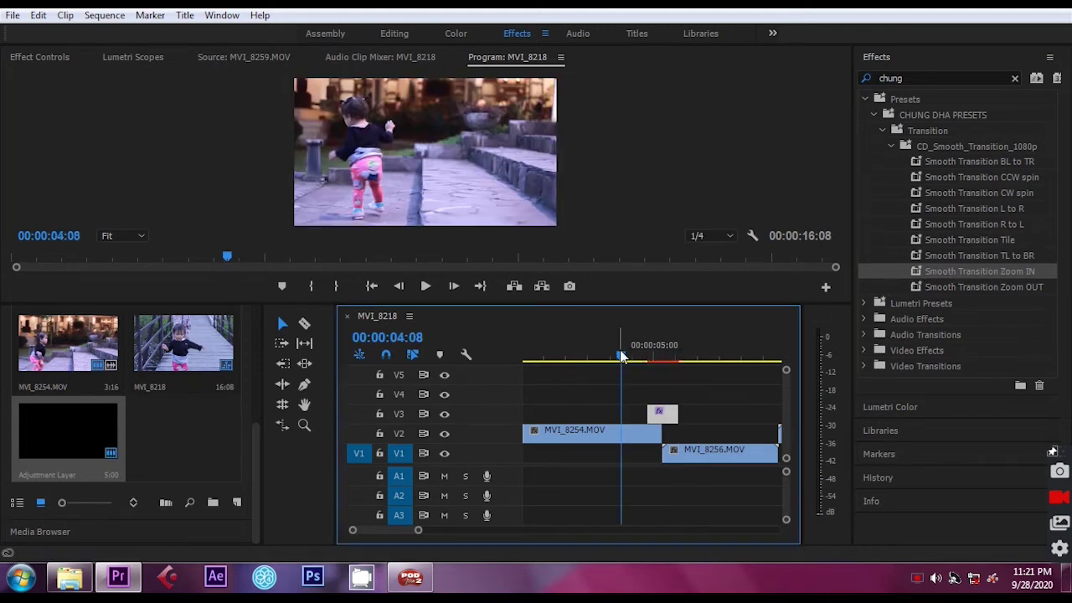
pyautogui.press('space')
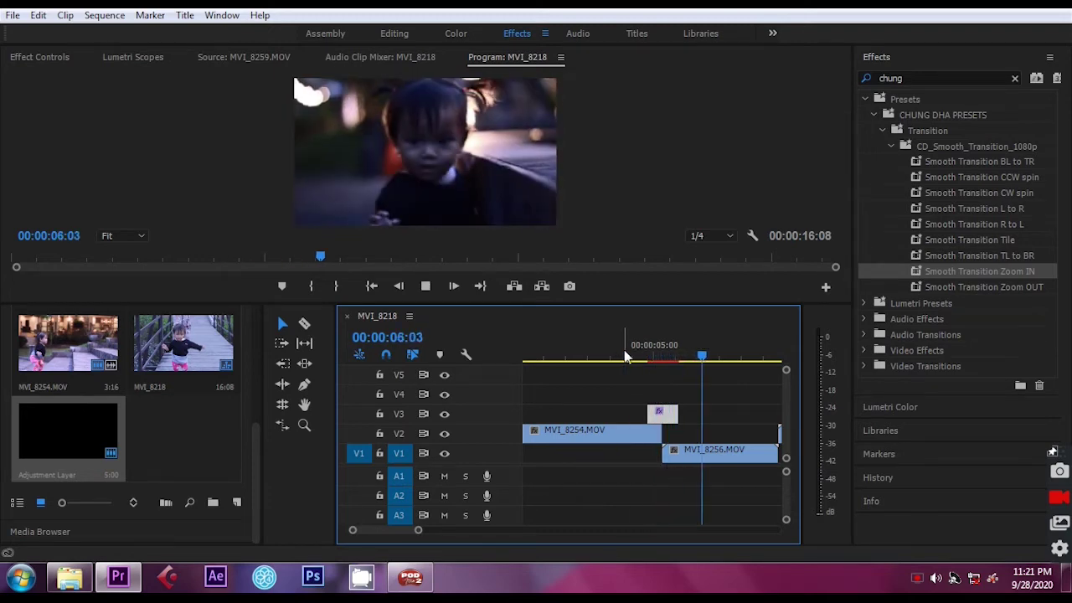
pyautogui.click(625, 356)
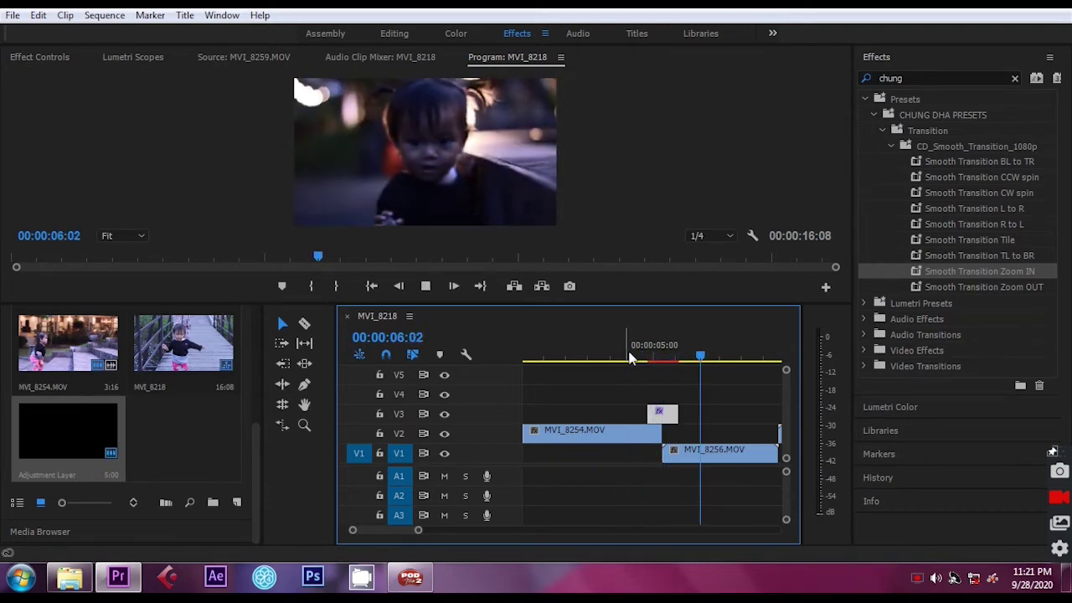
pyautogui.click(669, 355)
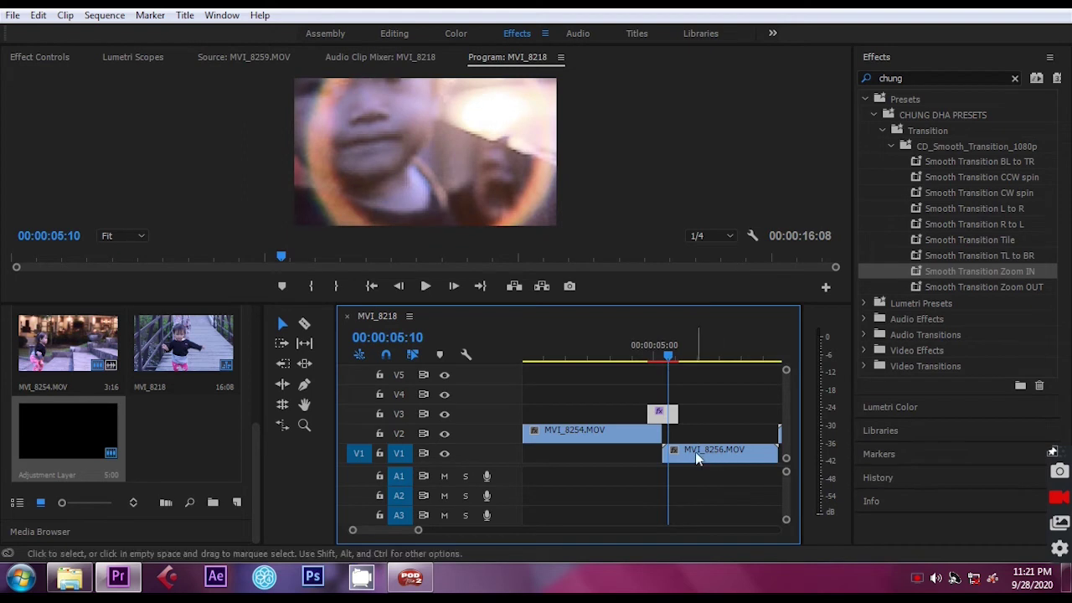
pyautogui.press('c')
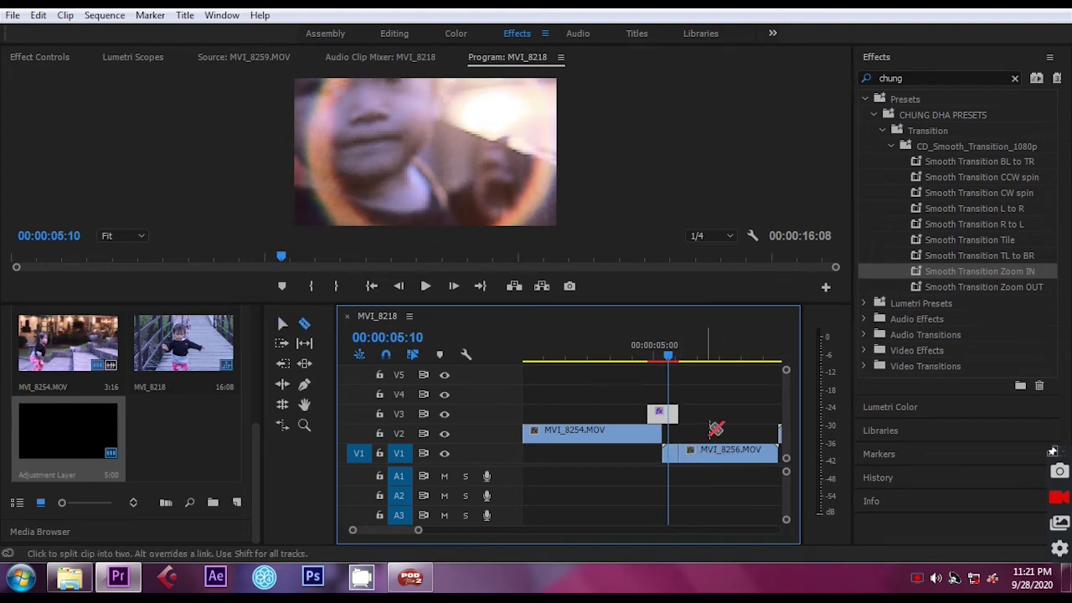
# - Add Smooth Transition Tile to the same adjustment layer and replay the cut from around 4:10–4:22
pyautogui.click(636, 356)
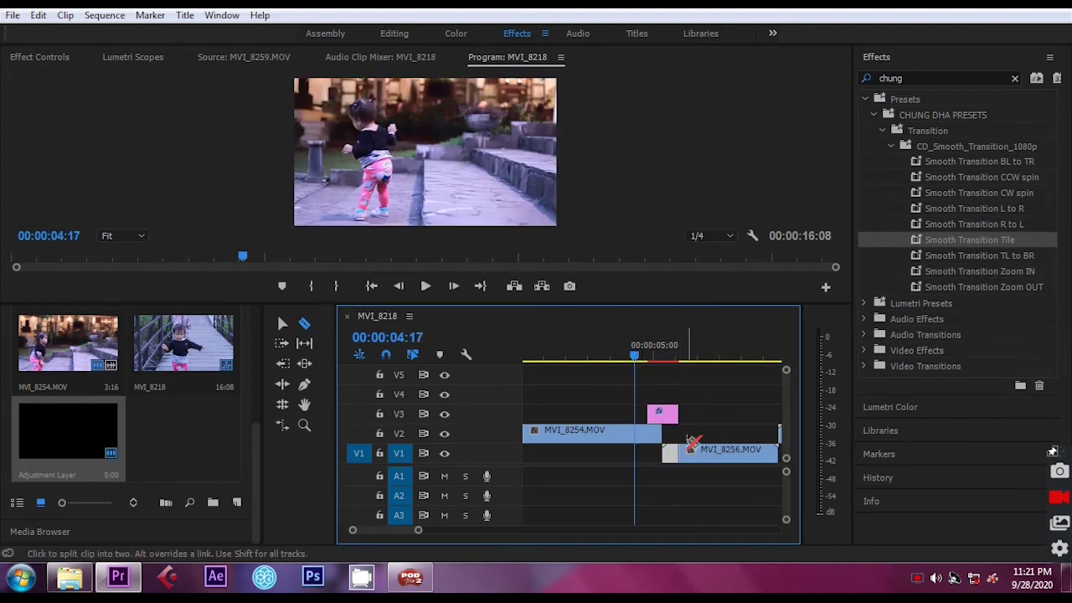
pyautogui.press('space')
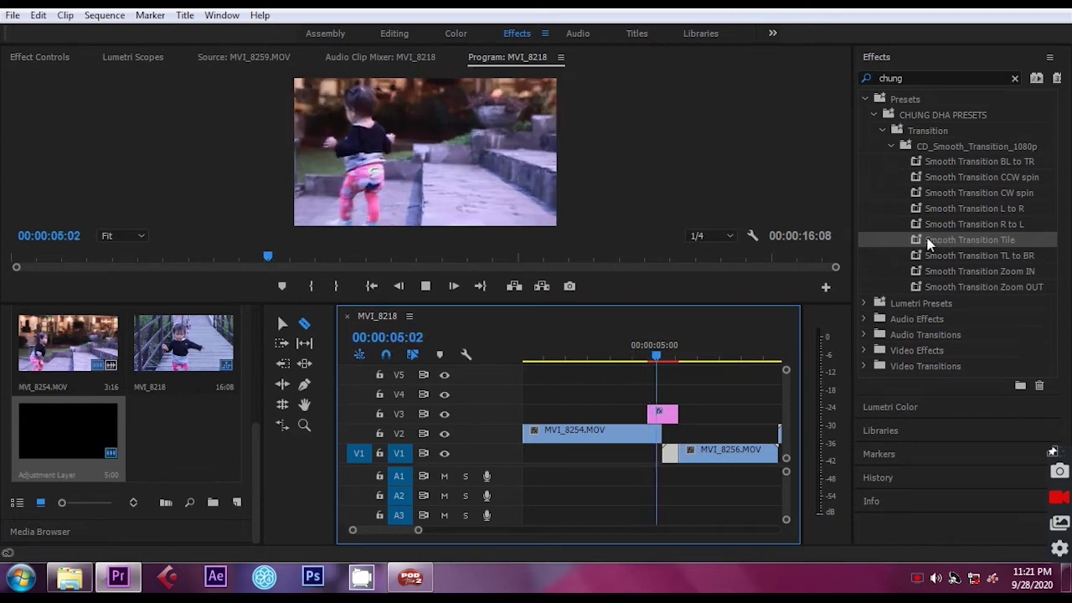
pyautogui.press('space')
pyautogui.moveTo(943, 241); pyautogui.dragTo(668, 454)
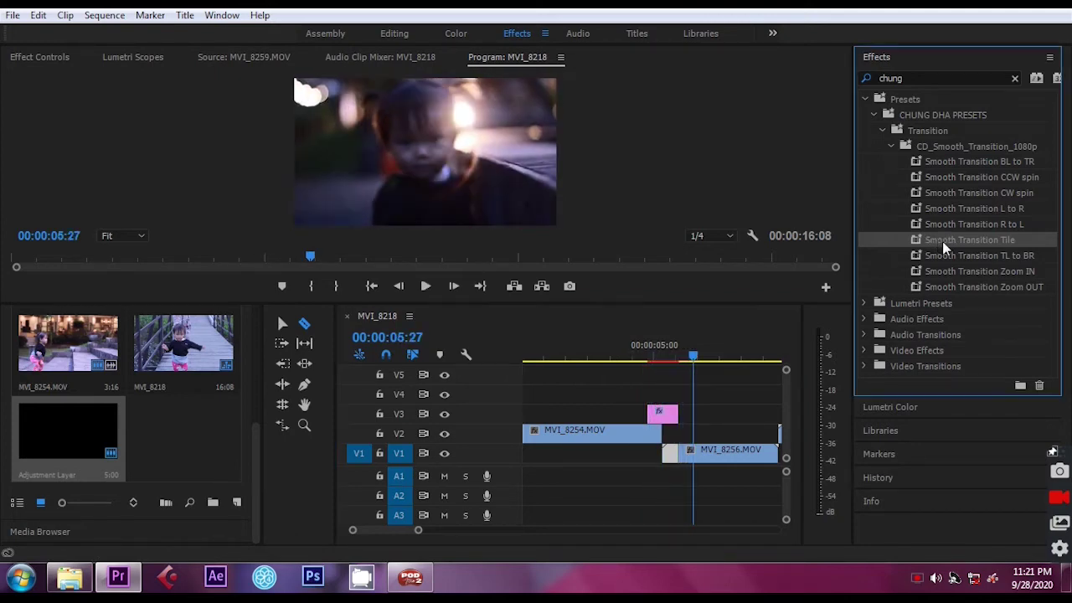
pyautogui.moveTo(668, 453); pyautogui.dragTo(668, 453)
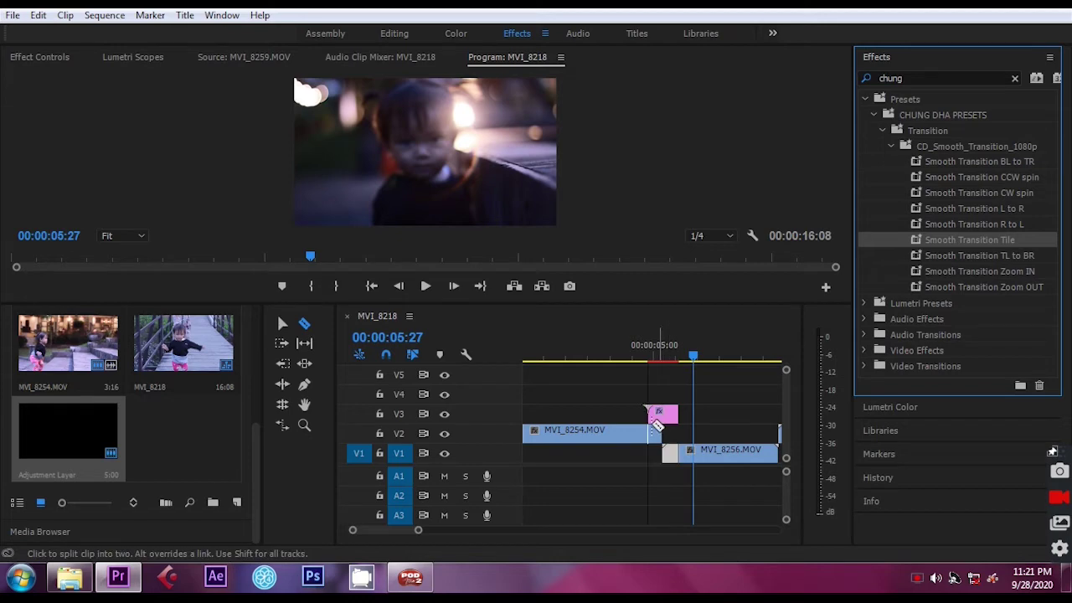
pyautogui.click(624, 356)
pyautogui.press('space')
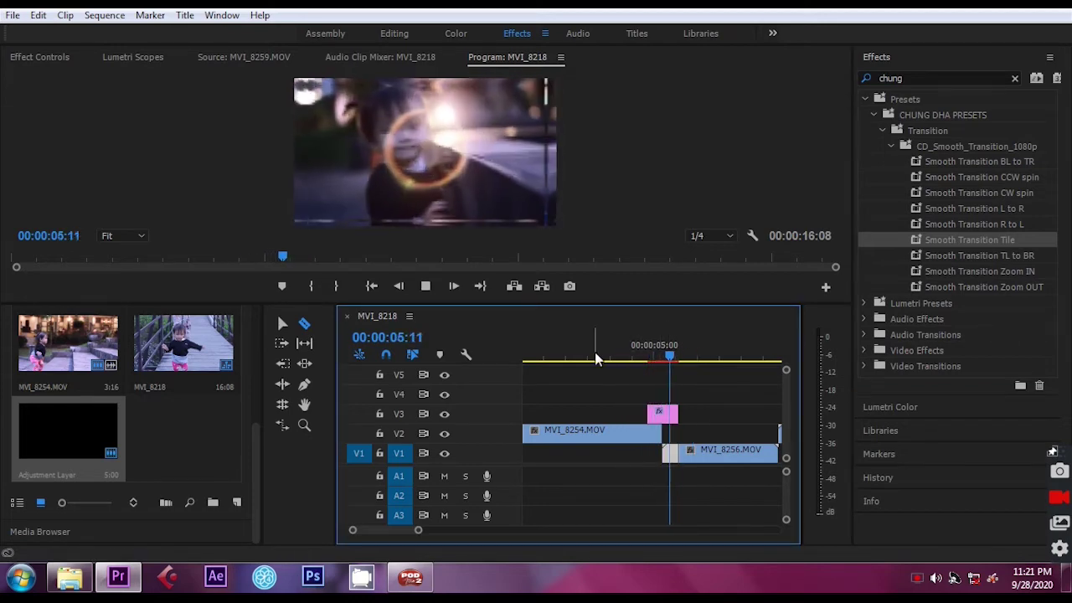
pyautogui.click(632, 359)
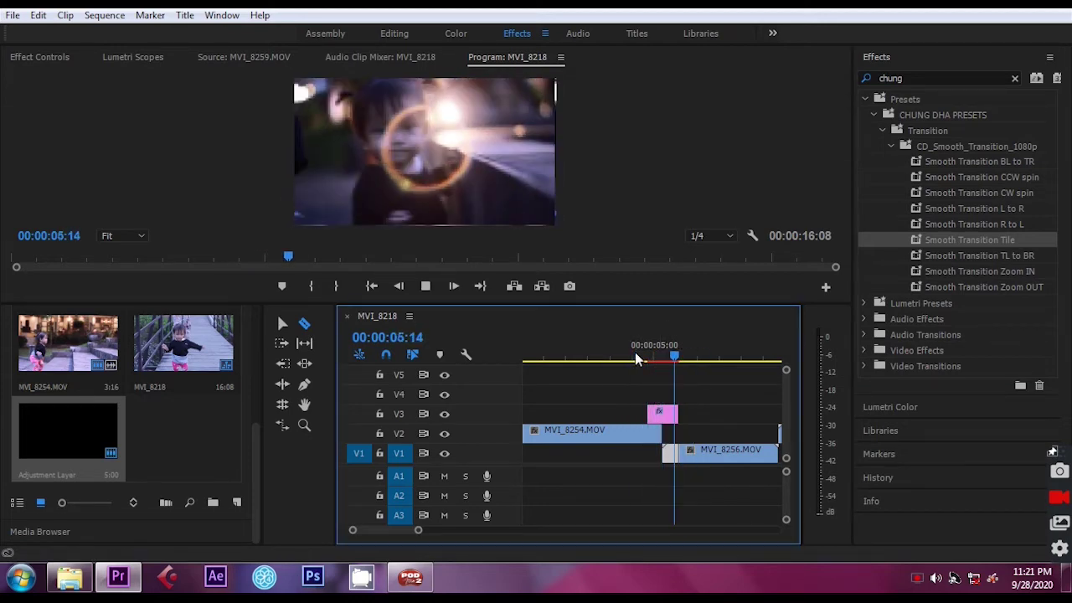
pyautogui.click(636, 358)
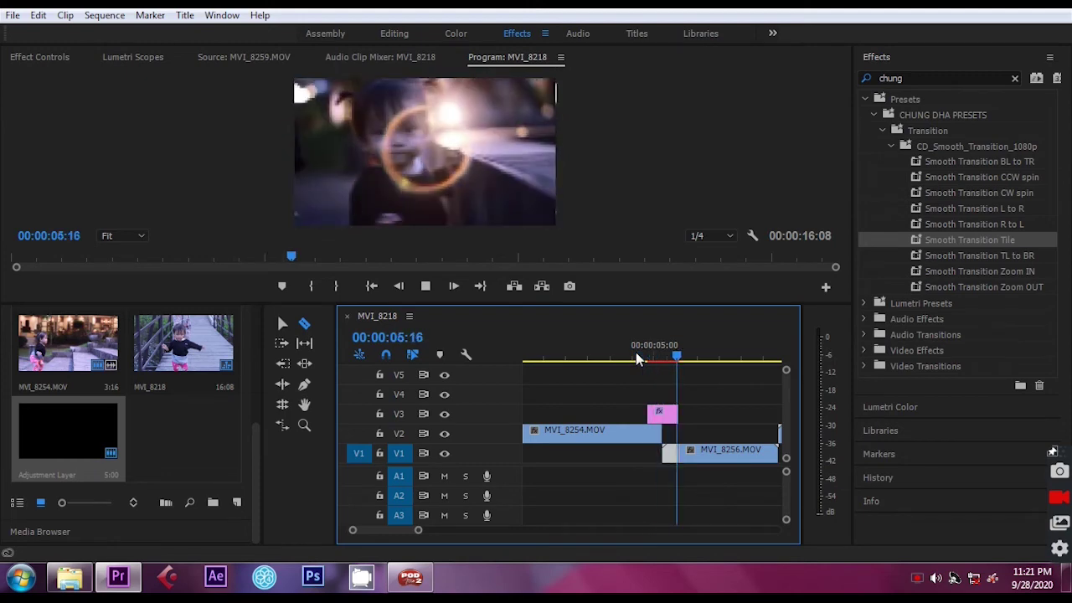
pyautogui.click(639, 358)
pyautogui.click(642, 358)
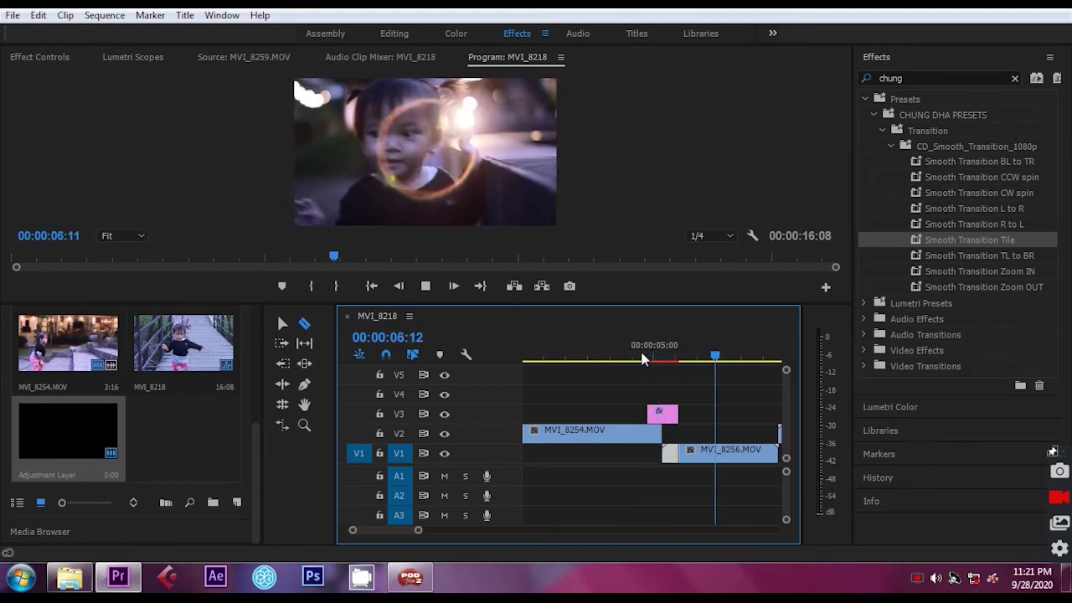
# - Review the edit at different timeline zoom levels, then place a new adjustment layer on V4 above MVI_8257
pyautogui.press('-')
pyautogui.press('-')
pyautogui.press('-')
pyautogui.press('j')
pyautogui.press('j')
pyautogui.press('j')
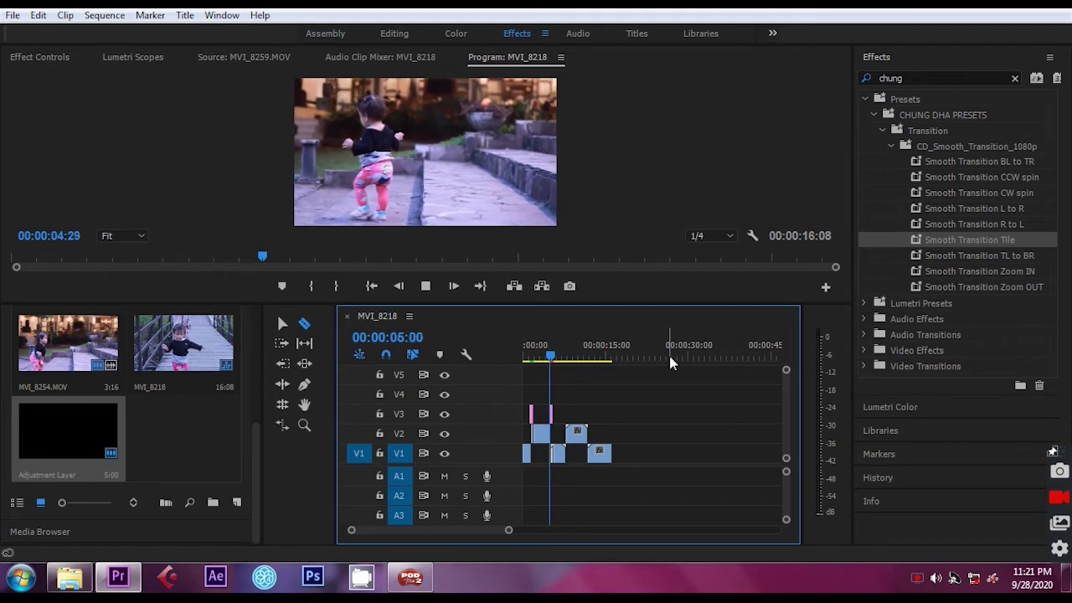
pyautogui.press('space')
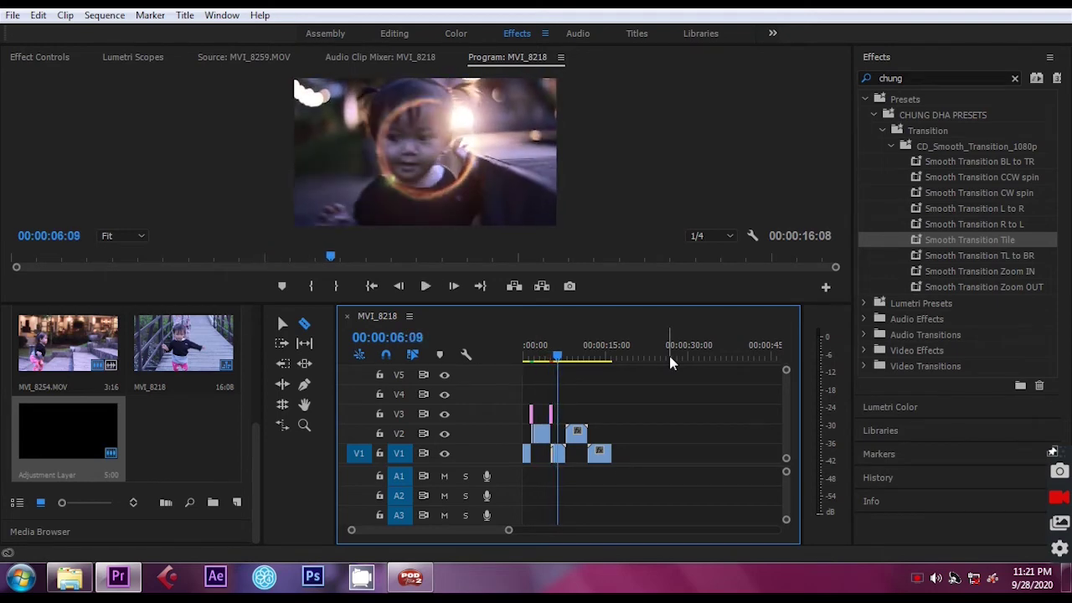
pyautogui.press('=')
pyautogui.press('=')
pyautogui.click(718, 356)
pyautogui.press('space')
pyautogui.press('space')
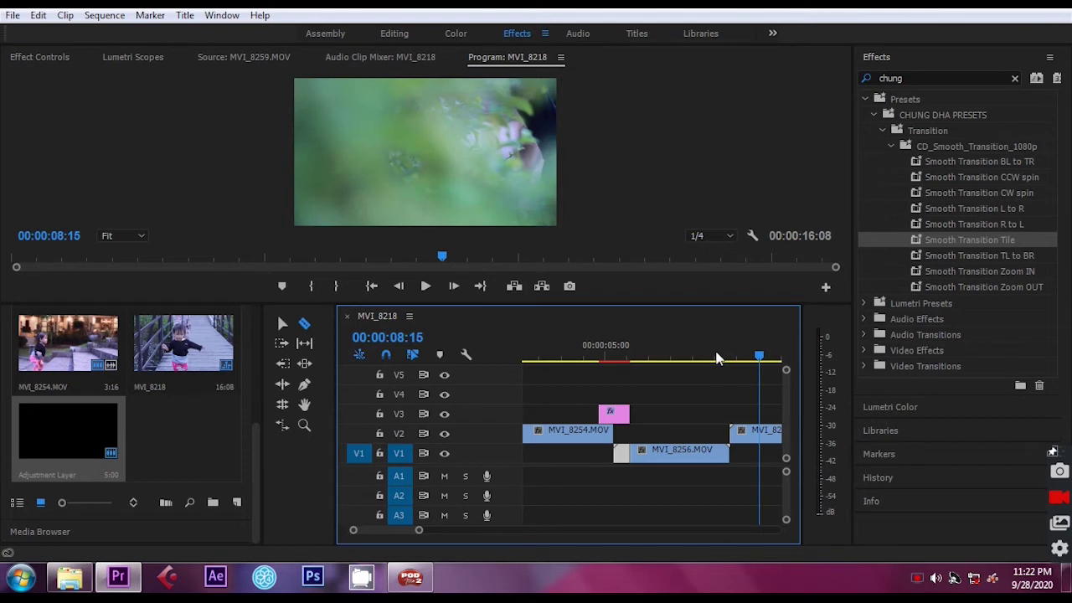
pyautogui.press('-')
pyautogui.press('-')
pyautogui.press('-')
pyautogui.press('-')
pyautogui.press('-')
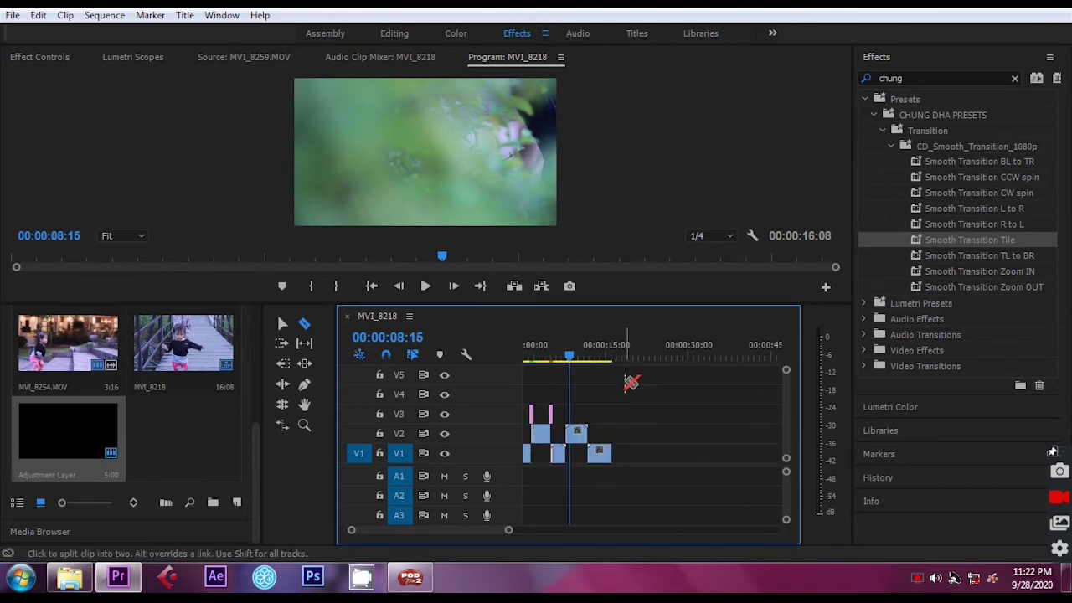
pyautogui.press('=')
pyautogui.press('=')
pyautogui.press('=')
pyautogui.press('=')
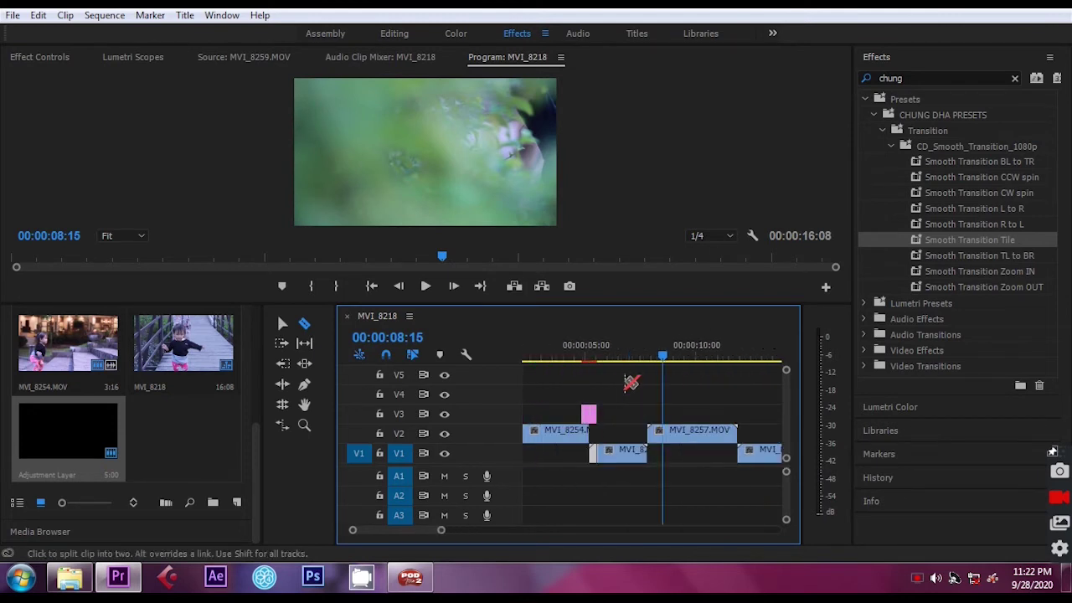
pyautogui.press('v')
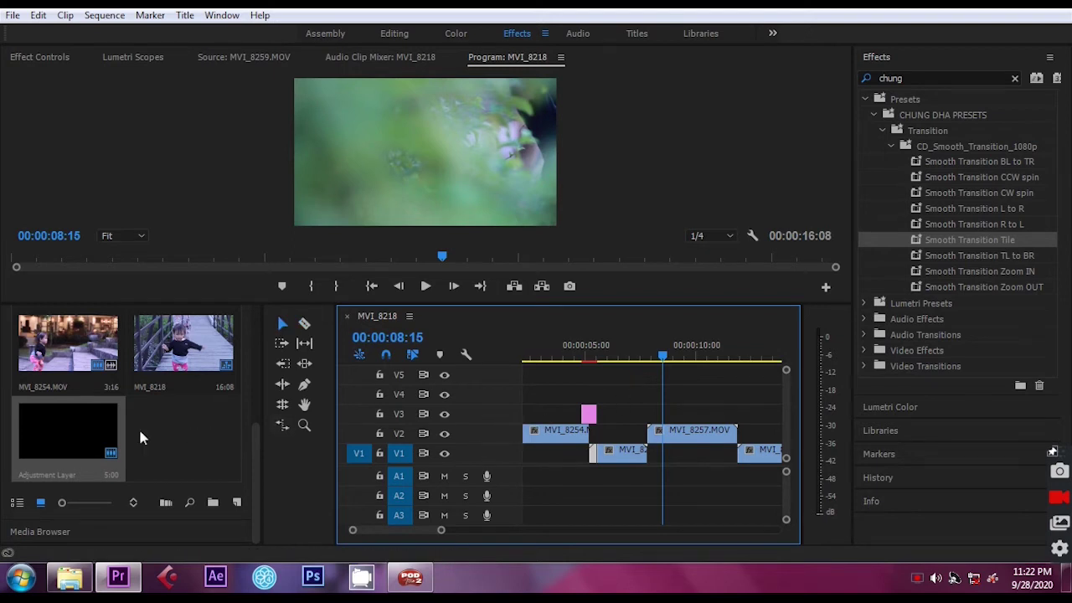
pyautogui.moveTo(73, 415)
pyautogui.mouseDown()
pyautogui.moveTo(632, 400)
pyautogui.moveTo(634, 386)
pyautogui.mouseUp()
# - Move the new adjustment layer down from V4 onto track V3
pyautogui.press('-')
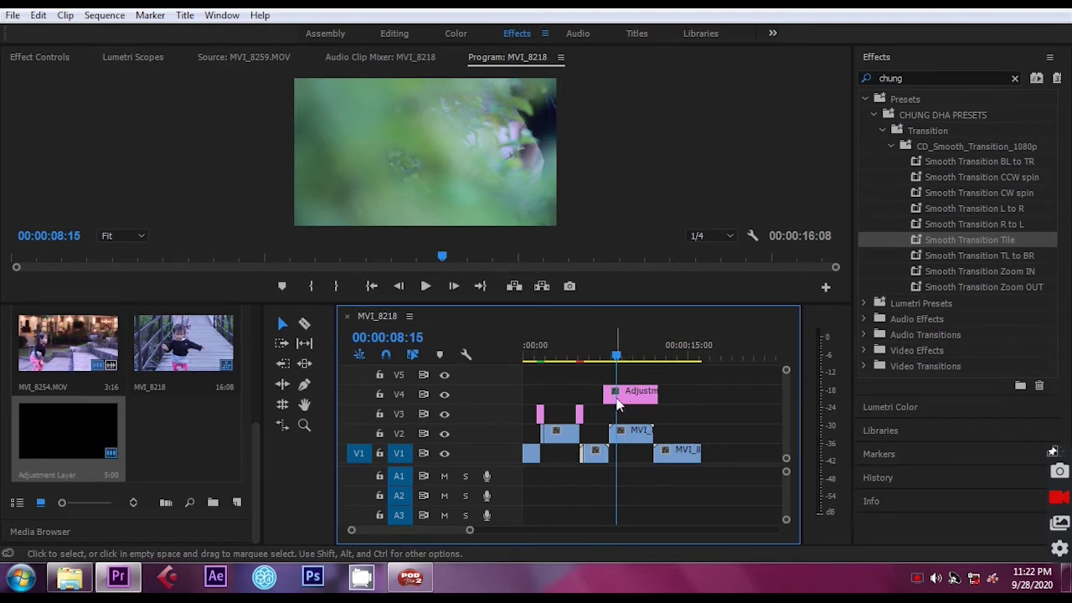
pyautogui.press('c')
pyautogui.press('v')
pyautogui.moveTo(611, 391); pyautogui.dragTo(615, 416)
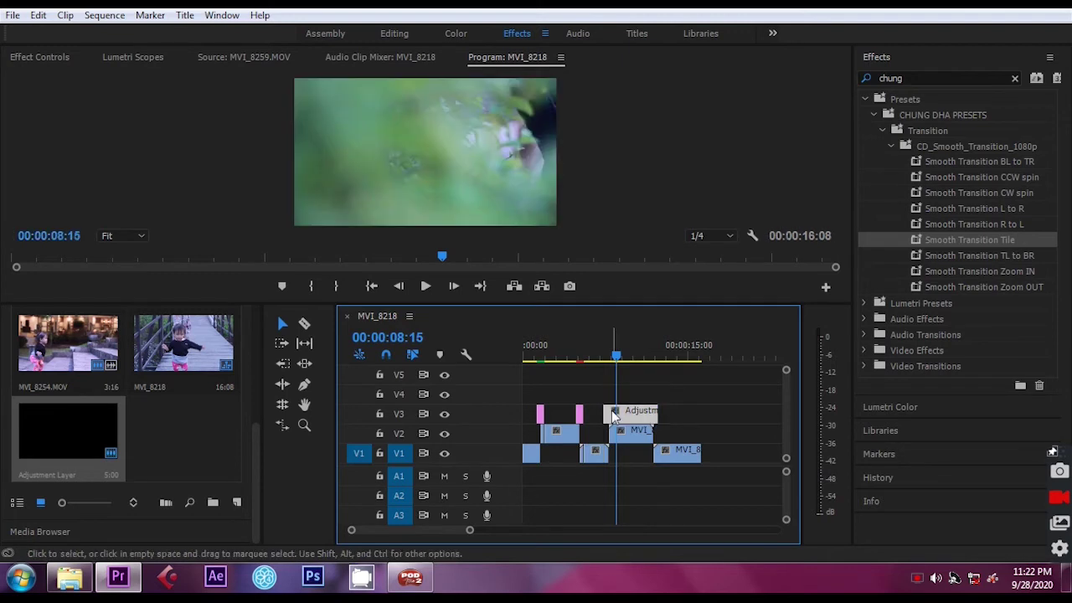
# - Park the playhead at 00:00:07:15, just before the MVI_8256–MVI_8257 cut
pyautogui.moveTo(617, 358); pyautogui.dragTo(609, 360)
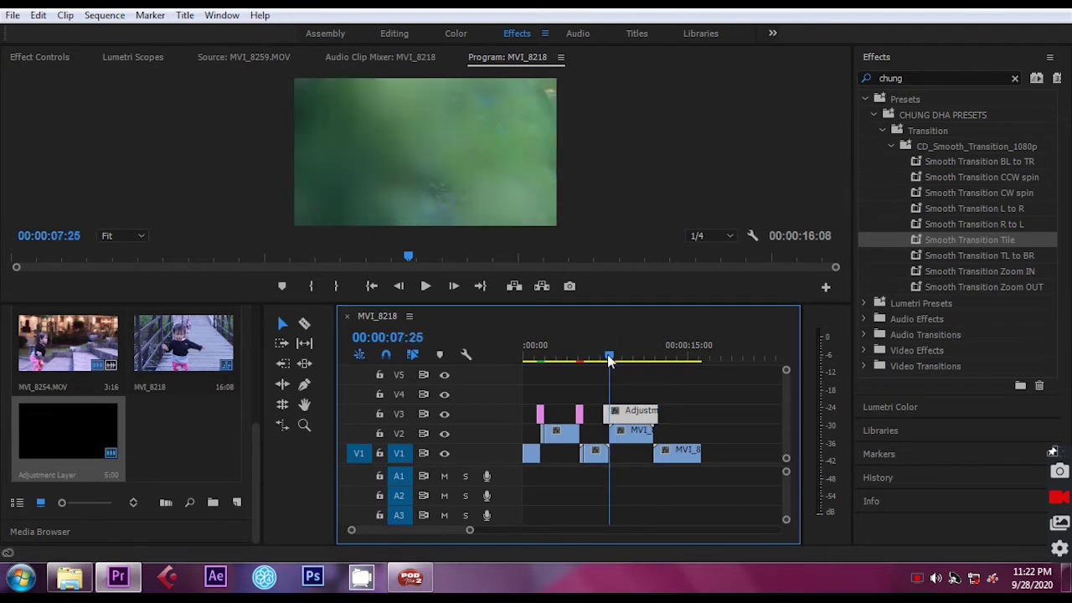
pyautogui.press('=')
pyautogui.press('=')
pyautogui.press('=')
pyautogui.press('=')
pyautogui.press('=')
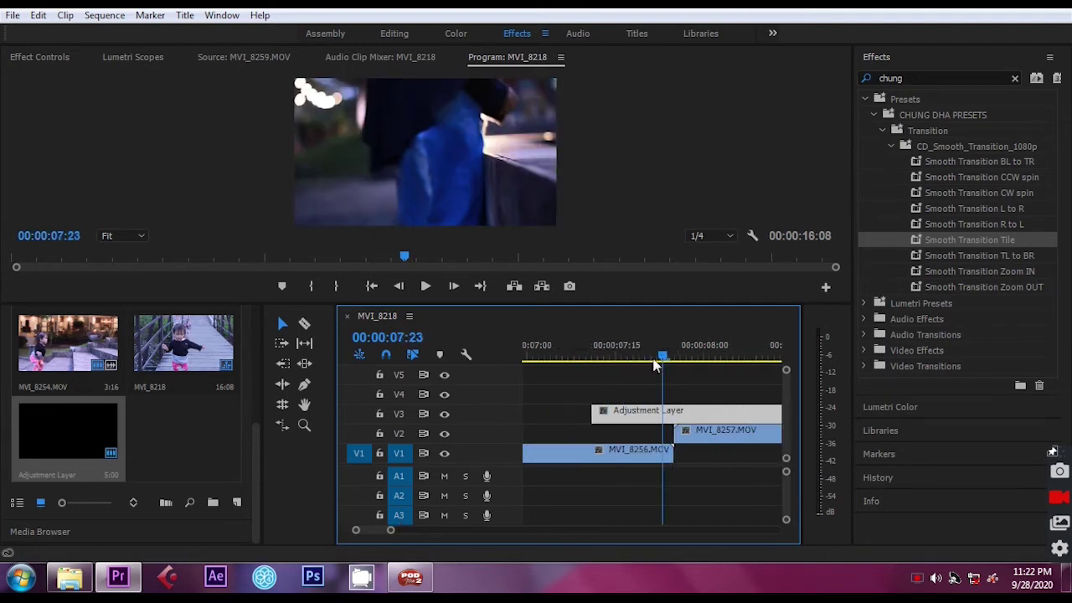
pyautogui.press('=')
pyautogui.click(677, 361)
pyautogui.press('Right')
pyautogui.press('Right')
pyautogui.press('-')
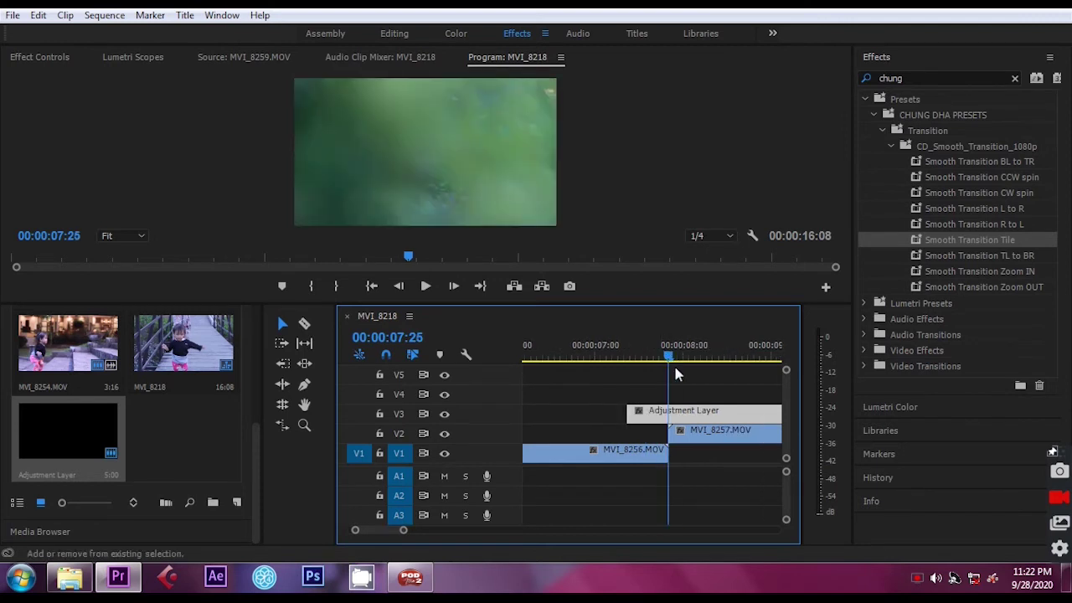
pyautogui.press('Left')
pyautogui.press('Left')
pyautogui.press('Left')
pyautogui.press('Left')
pyautogui.press('Left')
pyautogui.press('Left')
pyautogui.press('Left')
pyautogui.press('Left')
# - Cut the V3 adjustment layer at 00:00:07:15 and delete the piece before it
pyautogui.press('c')
pyautogui.click(644, 416)
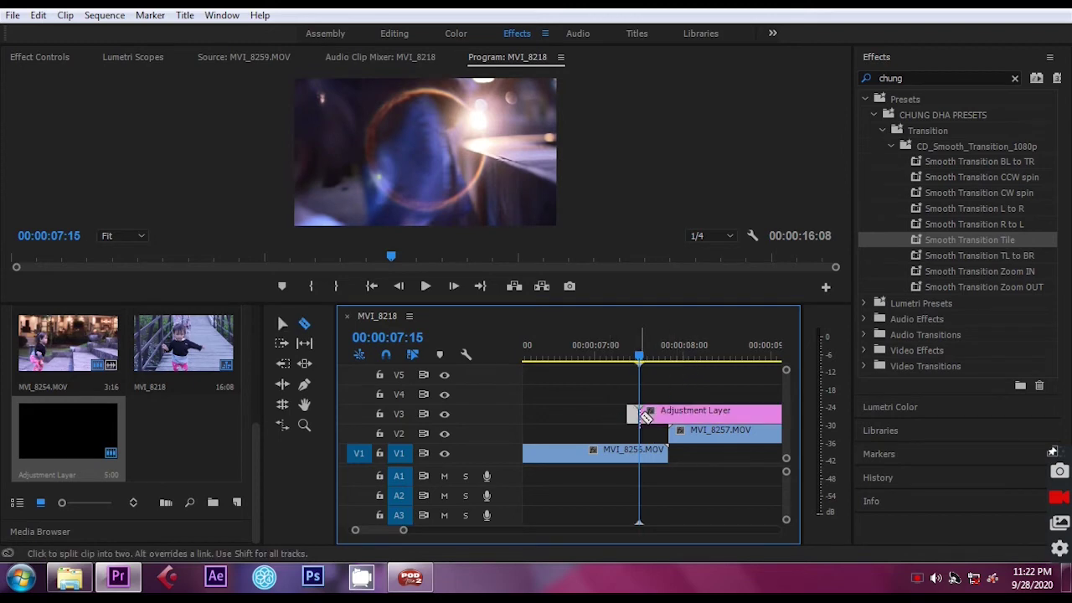
pyautogui.press('v')
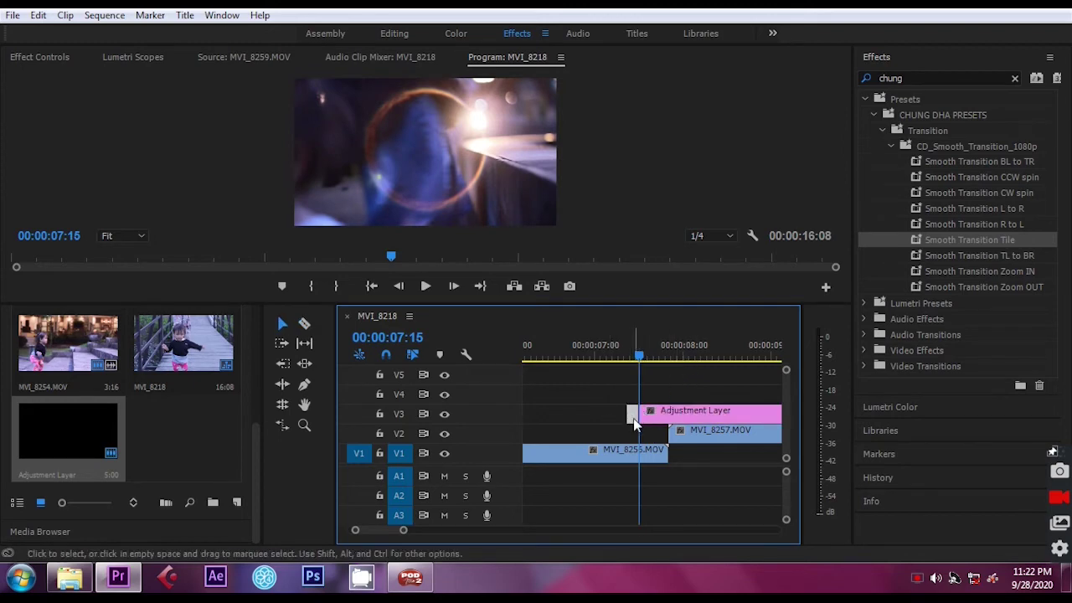
pyautogui.press('Delete')
pyautogui.press('Right')
pyautogui.press('Right')
pyautogui.press('Right')
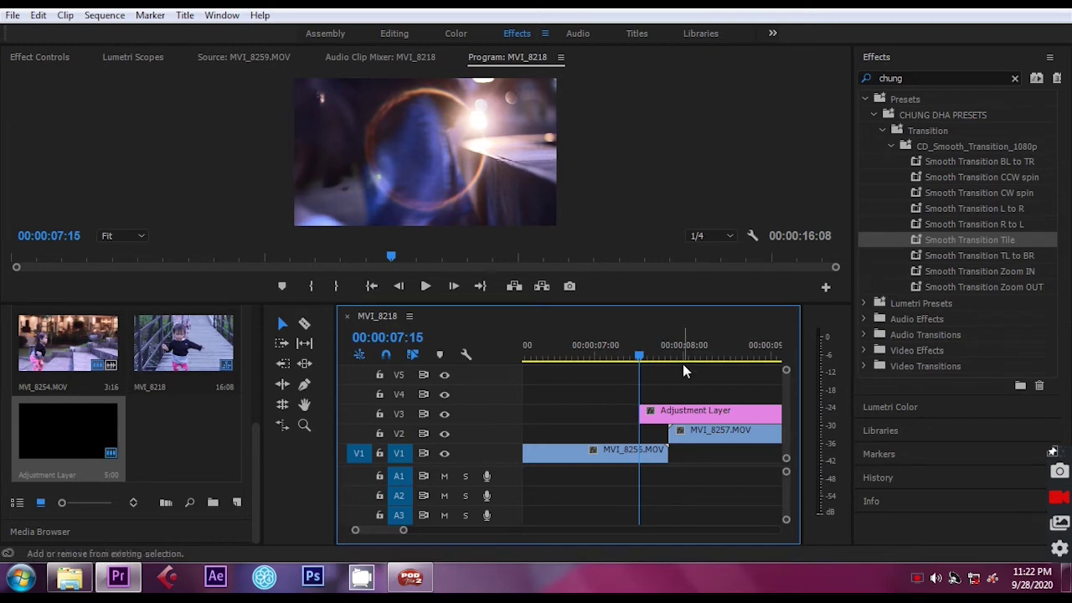
pyautogui.press('Right')
pyautogui.press('Right')
pyautogui.press('Right')
pyautogui.press('Right')
pyautogui.press('Right')
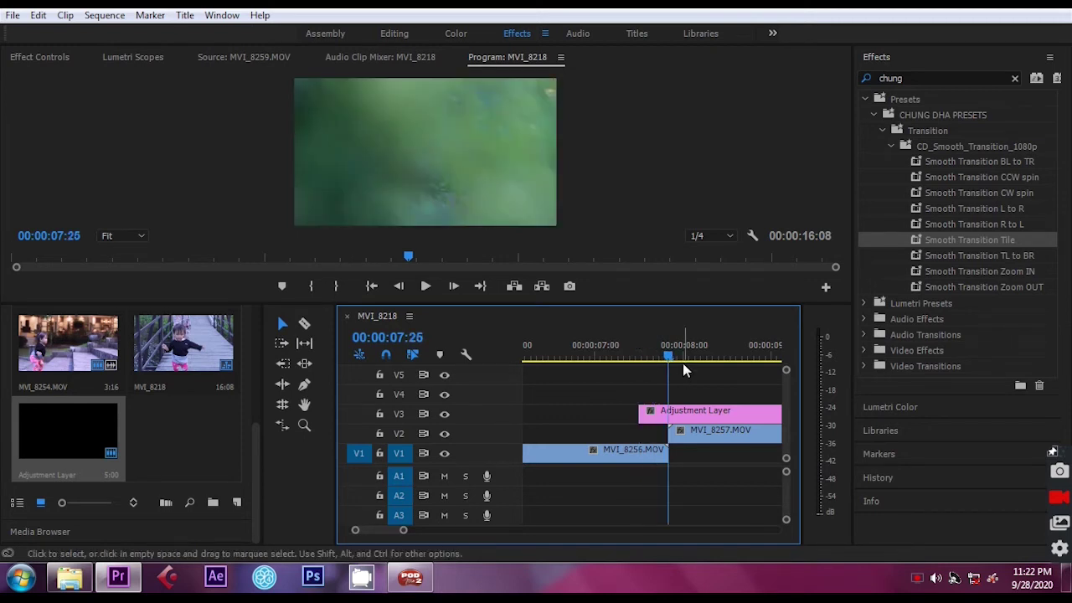
pyautogui.press('-')
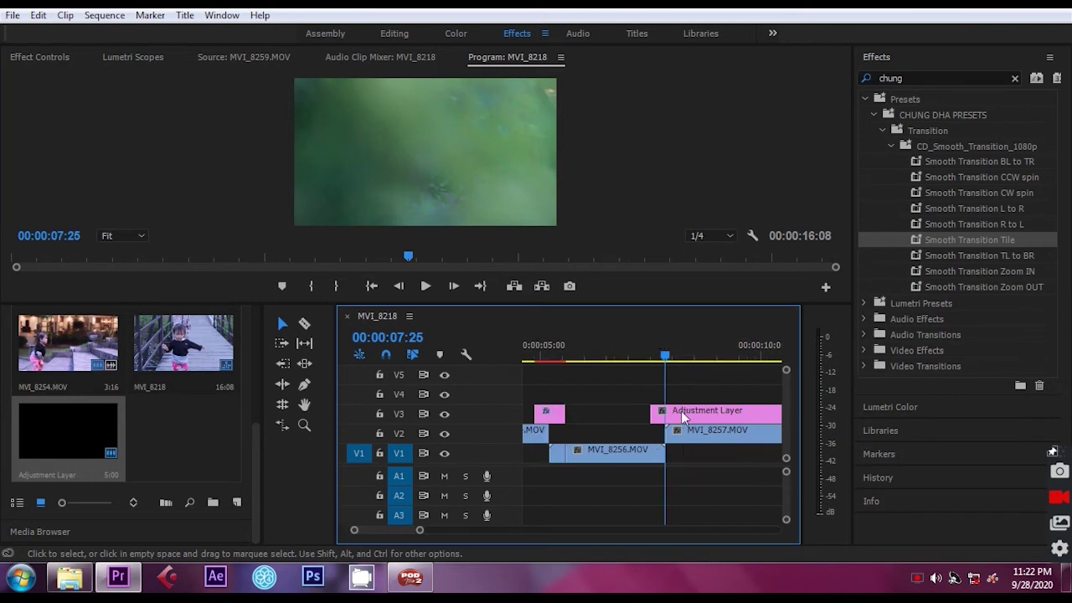
# - Move the playhead to 00:00:08:06 and trim the V3 adjustment layer to end there
pyautogui.press('shift')
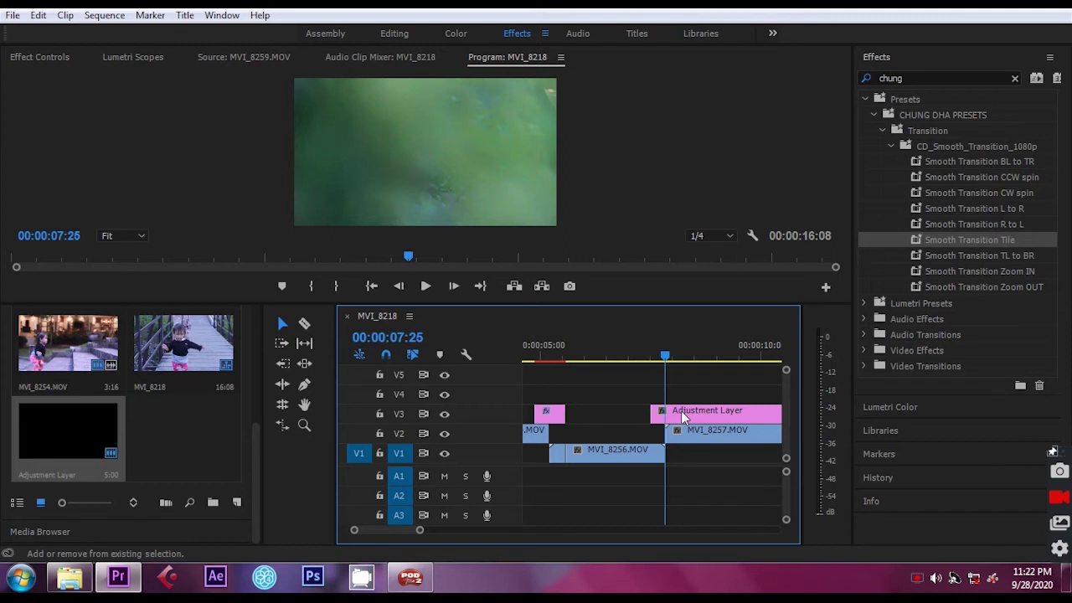
pyautogui.hotkey('shift', 'Right')
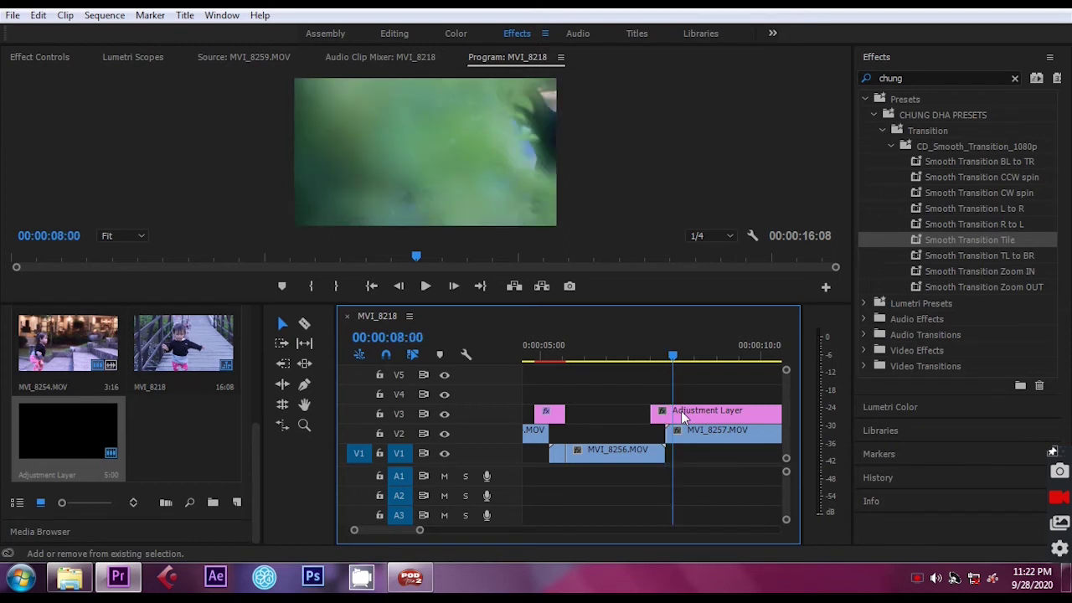
pyautogui.hotkey('shift', 'Right')
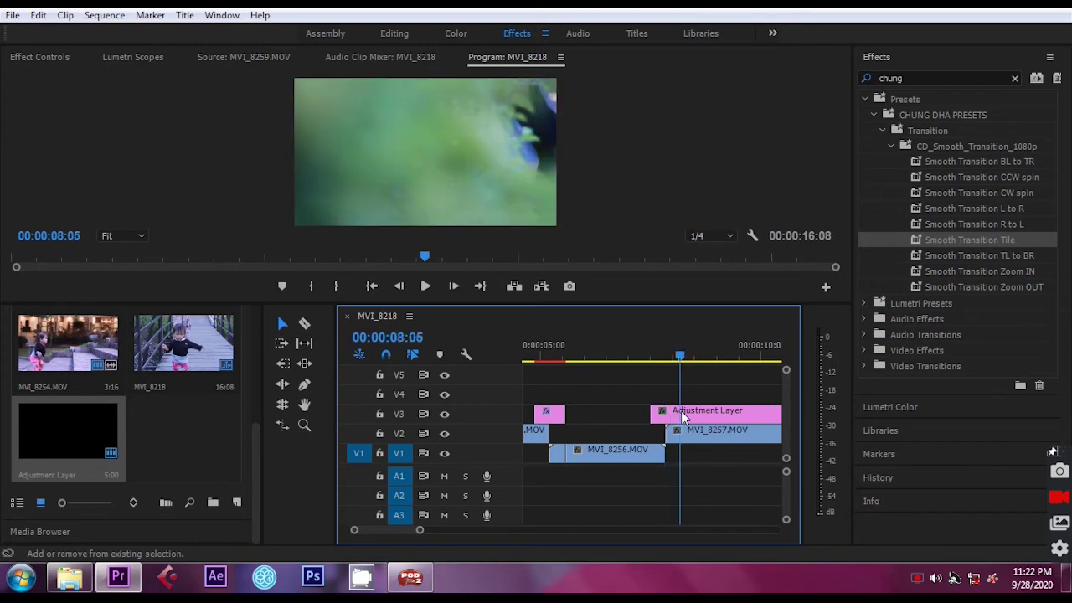
pyautogui.press('Left')
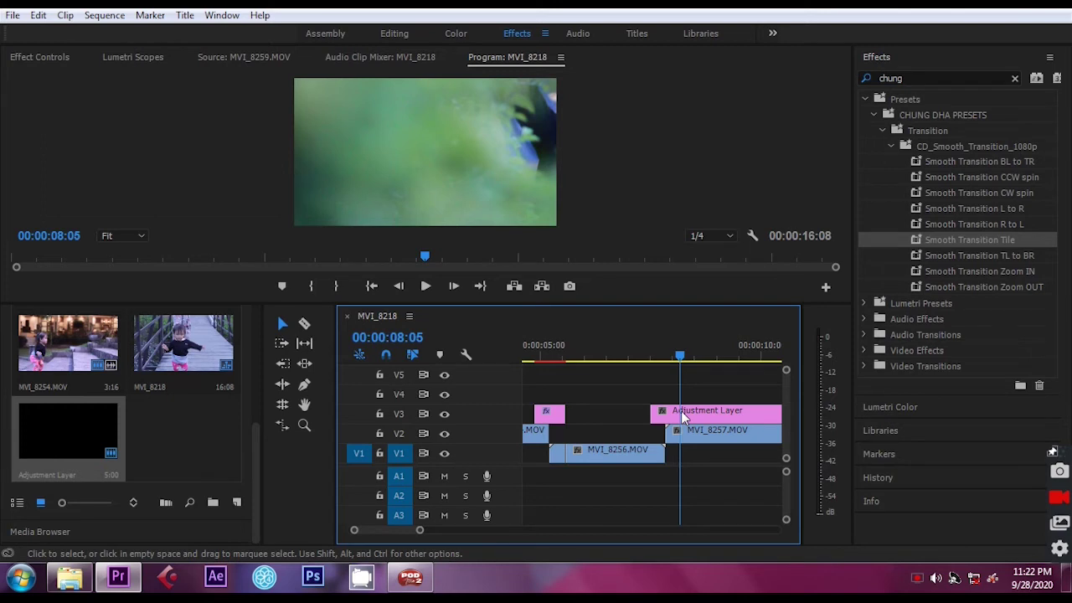
pyautogui.press('Right')
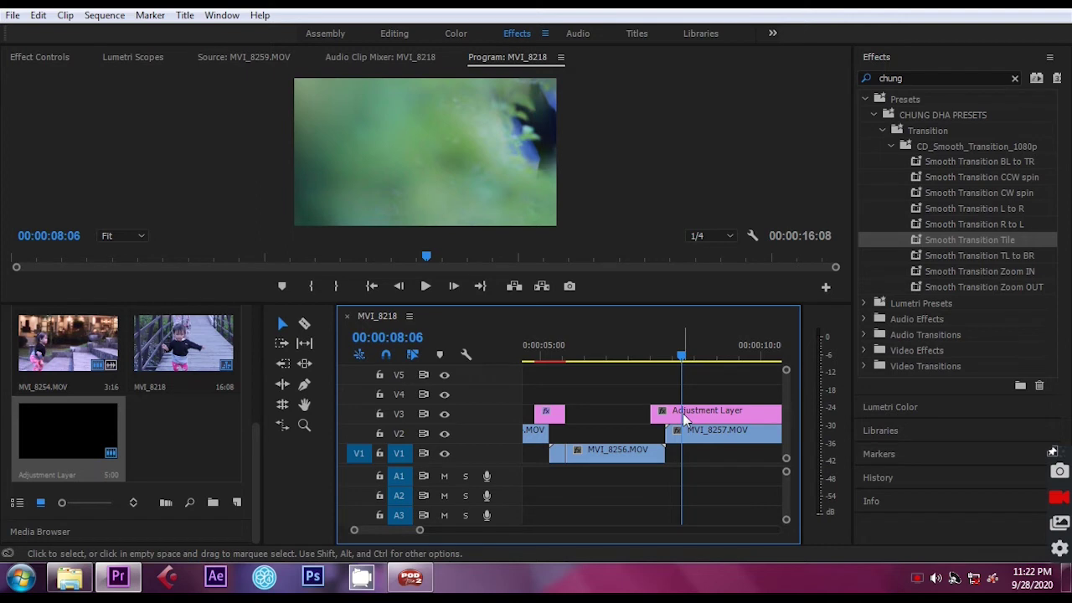
pyautogui.press('c')
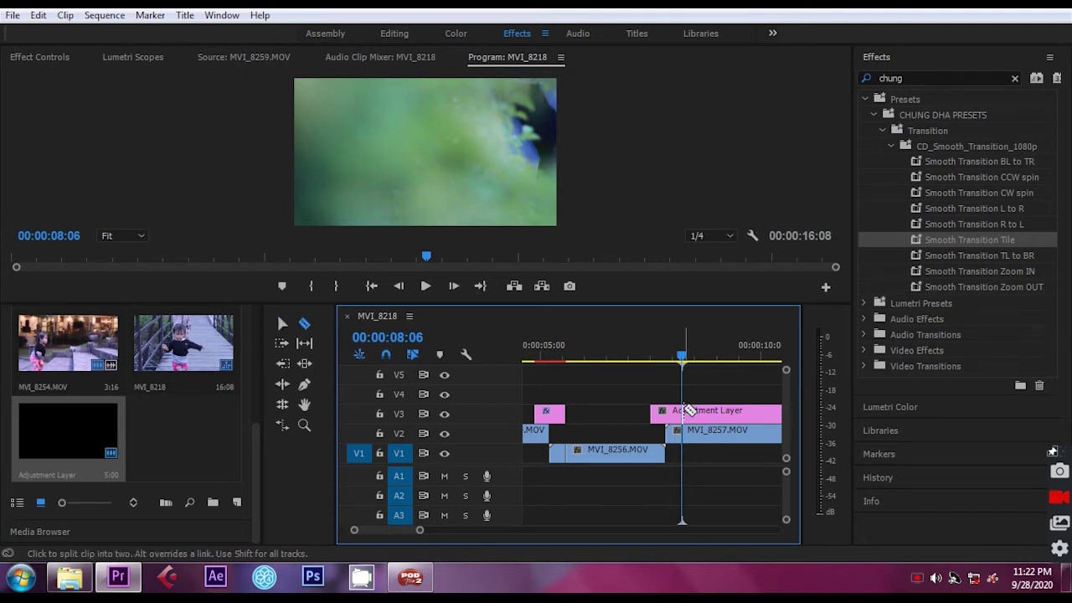
pyautogui.press('v')
pyautogui.click(694, 410)
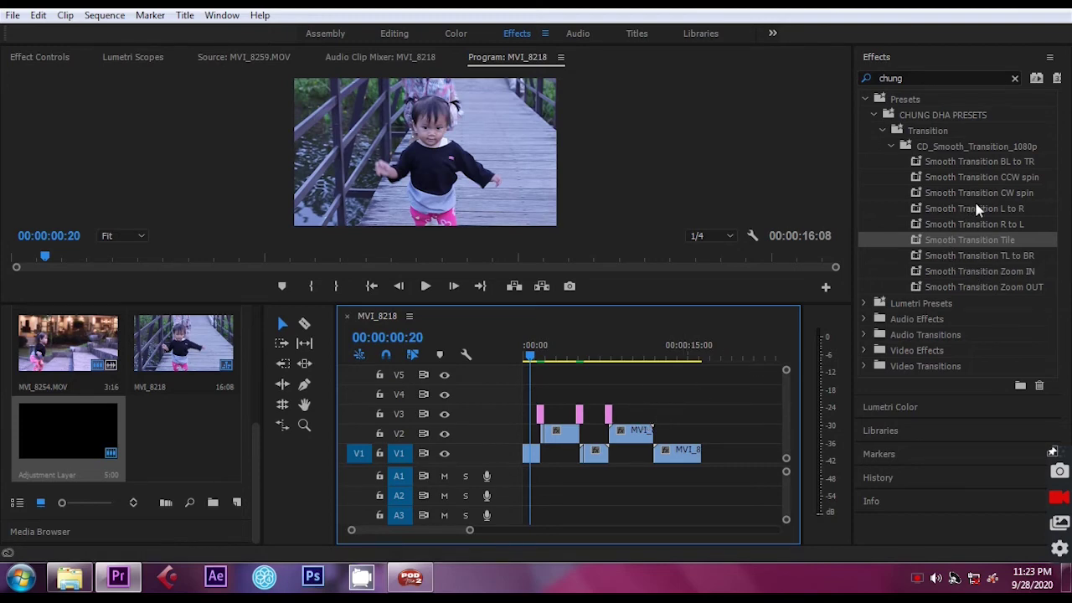
pyautogui.click(1007, 208)
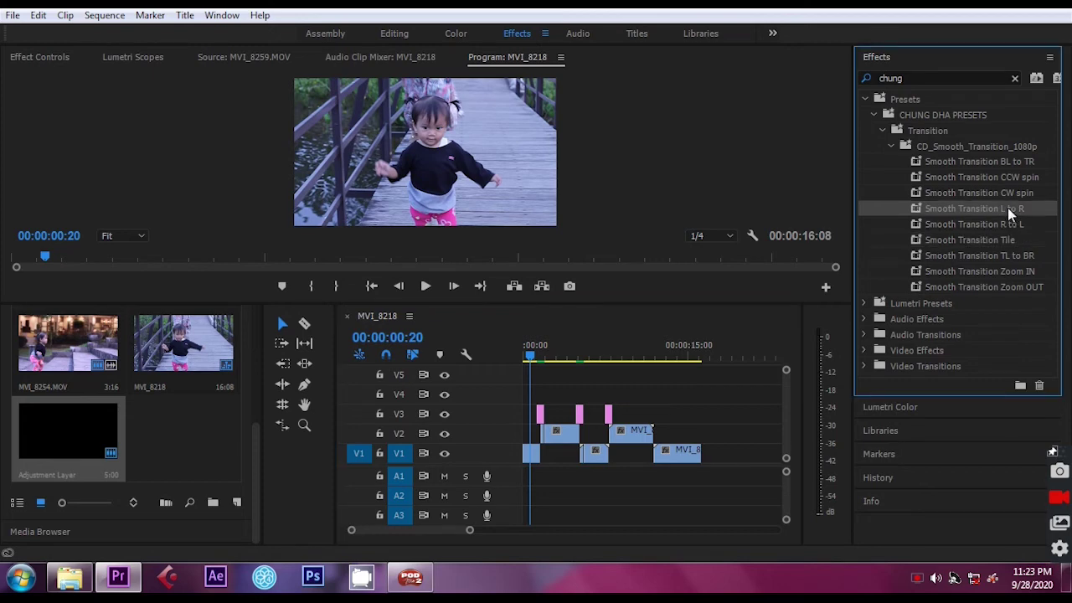
# - Apply Smooth Transition L to R to the short V3 adjustment layer and play it
pyautogui.moveTo(1011, 206); pyautogui.dragTo(673, 401)
pyautogui.moveTo(609, 414); pyautogui.dragTo(610, 413)
pyautogui.click(601, 359)
pyautogui.press('space')
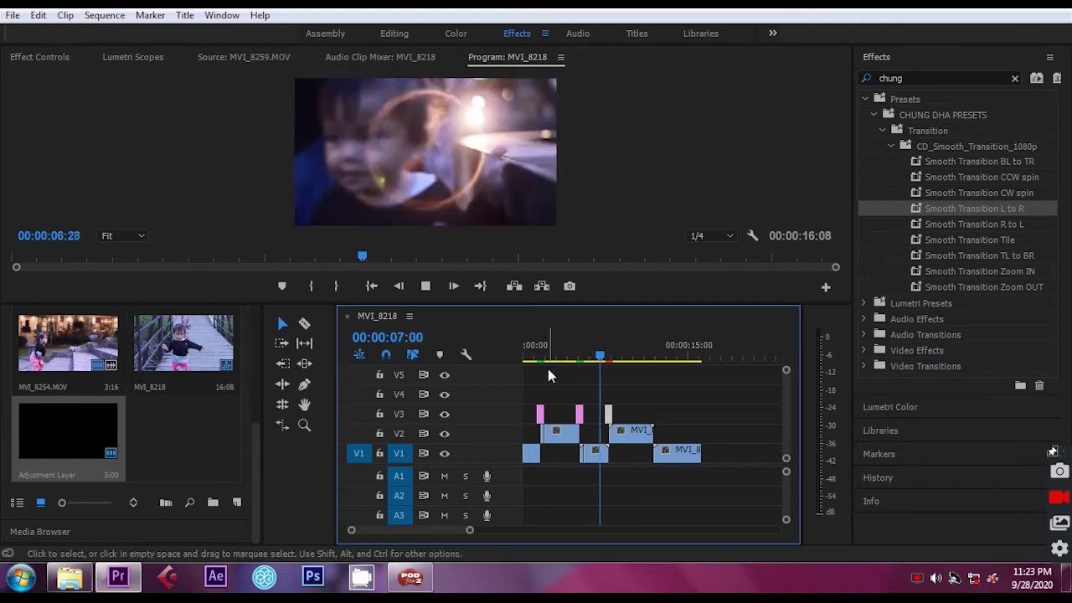
# - Zoom in and replay the L to R sweep across the MVI_8256–MVI_8257 cut, stopping at 00:00:08:06
pyautogui.press('=')
pyautogui.press('=')
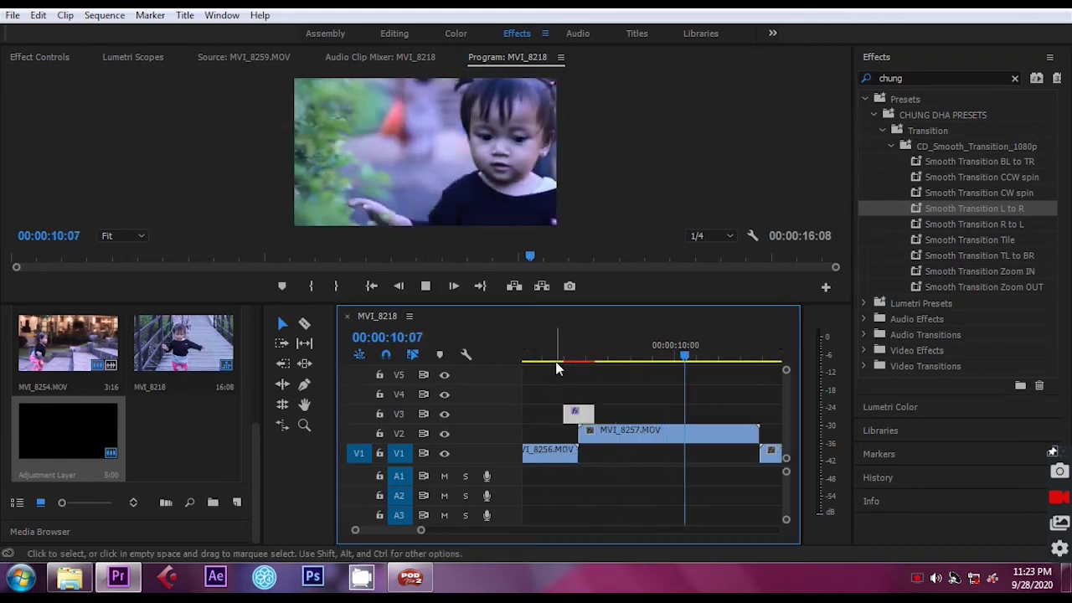
pyautogui.click(556, 359)
pyautogui.click(552, 358)
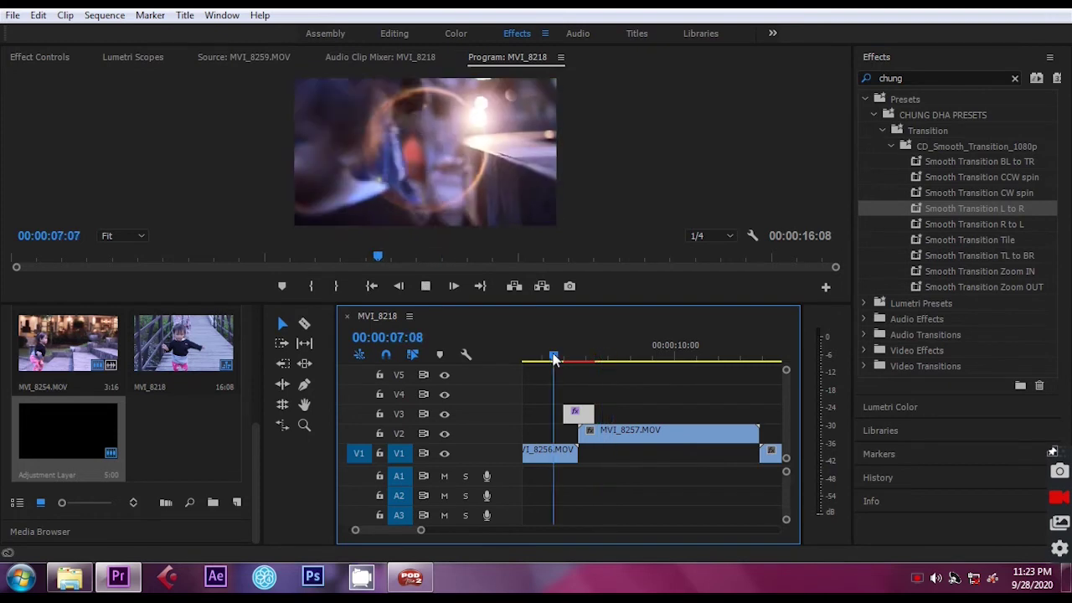
pyautogui.click(552, 359)
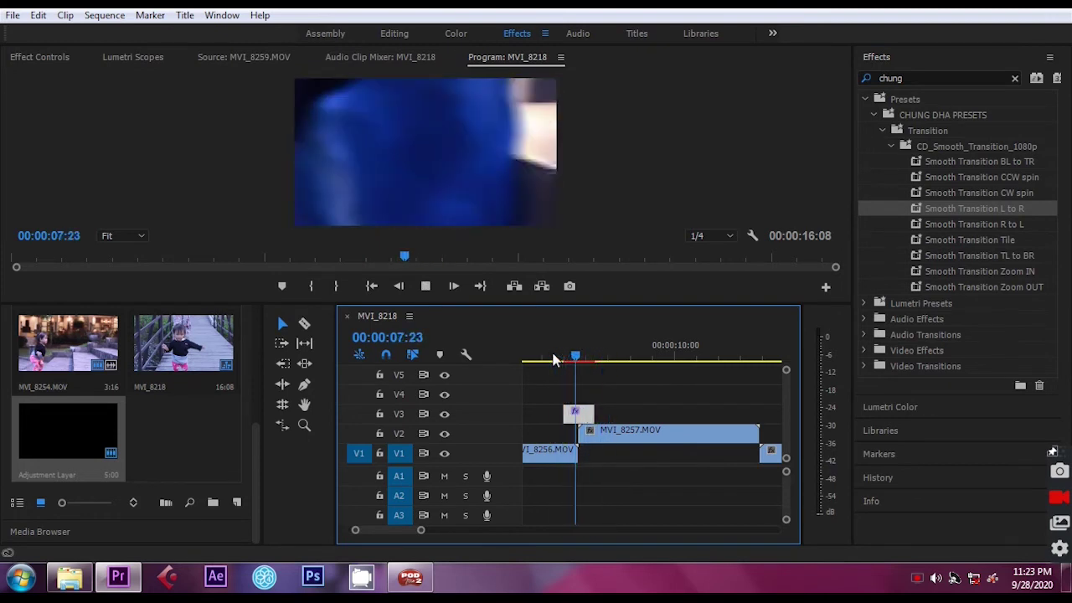
pyautogui.press('space')
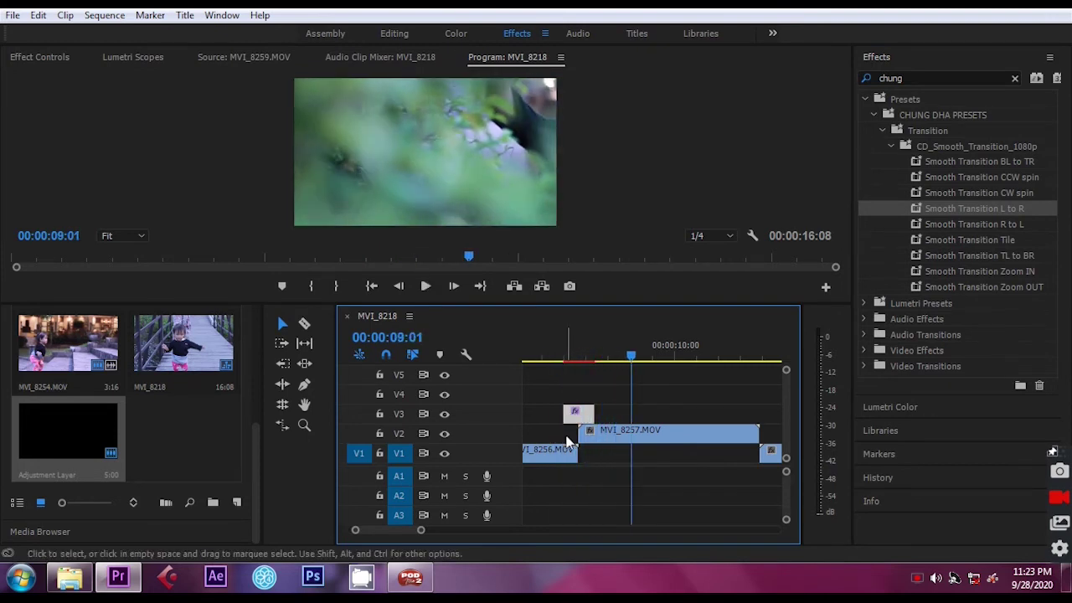
pyautogui.click(556, 358)
pyautogui.press('space')
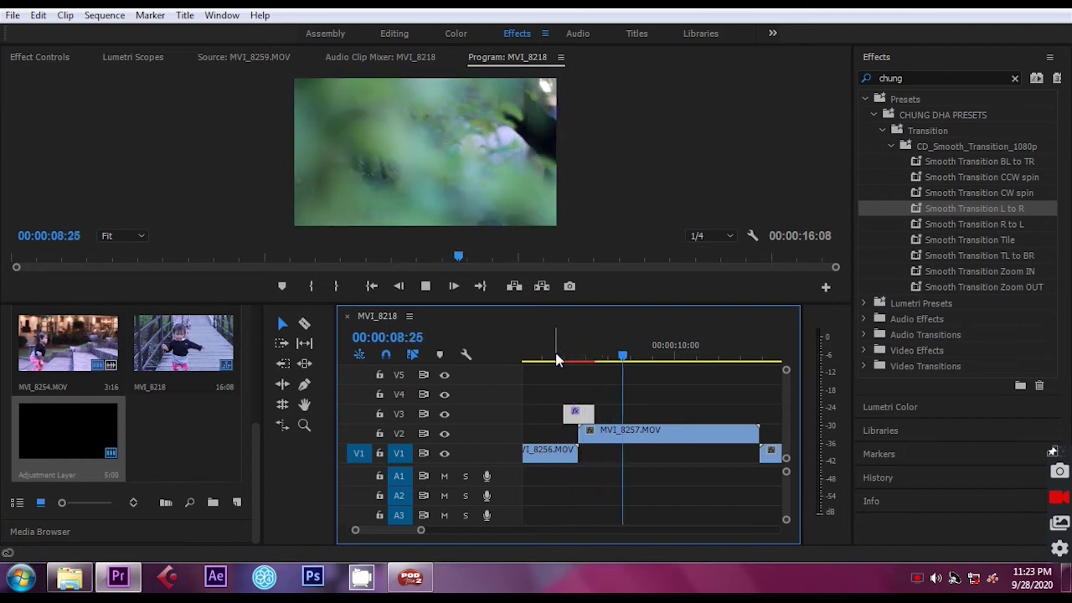
pyautogui.click(556, 358)
pyautogui.press('space')
pyautogui.press('c')
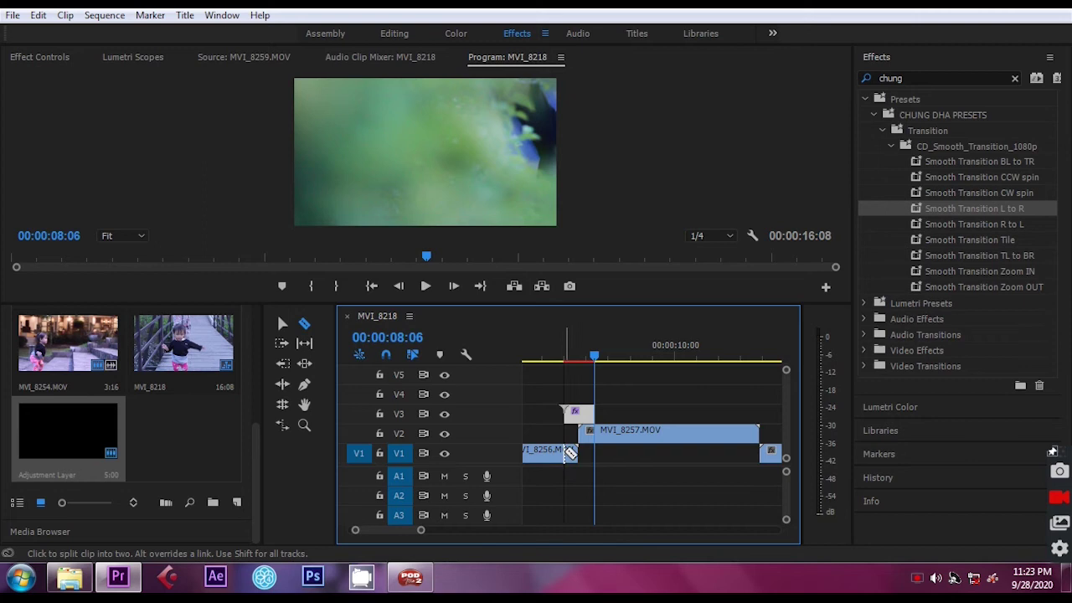
# - Split off the tail of MVI_8256 on V1, apply Smooth Transition Tile to it, and preview
pyautogui.click(567, 452)
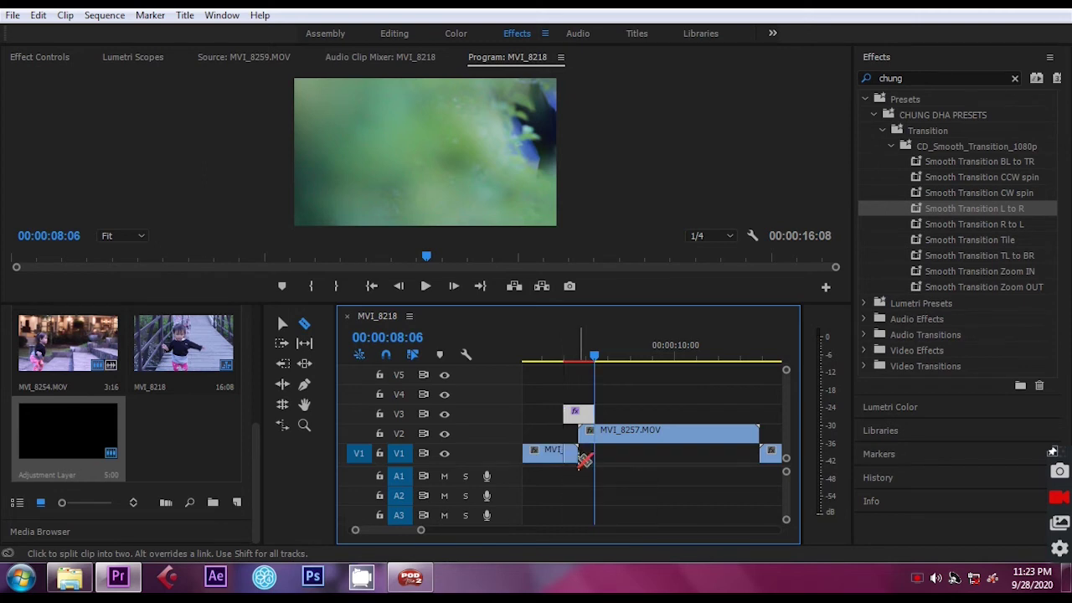
pyautogui.press('v')
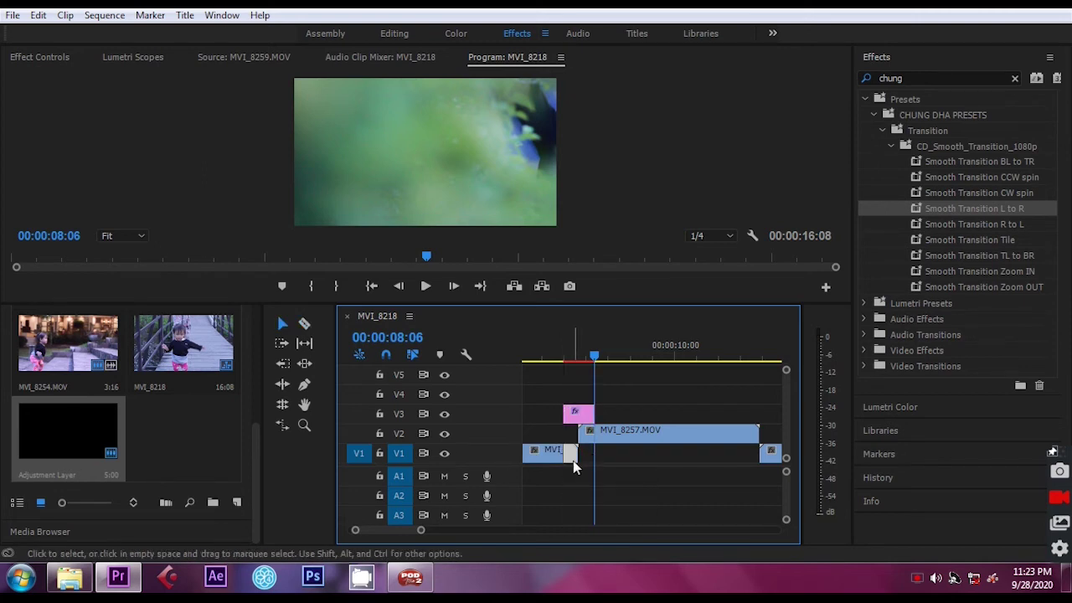
pyautogui.click(993, 242)
pyautogui.moveTo(1004, 241); pyautogui.dragTo(573, 452)
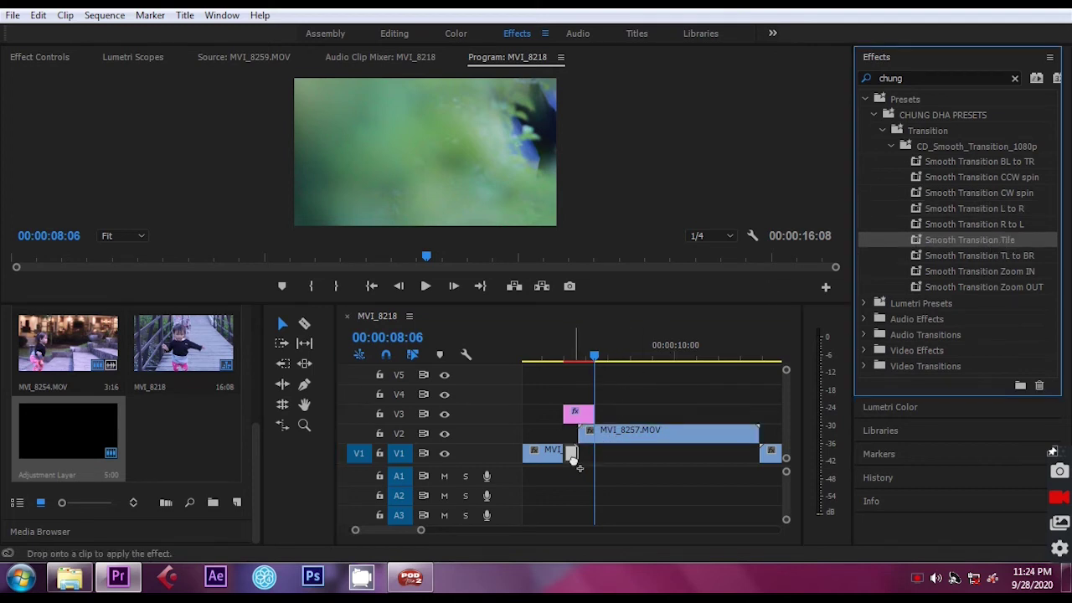
pyautogui.click(531, 359)
pyautogui.press('space')
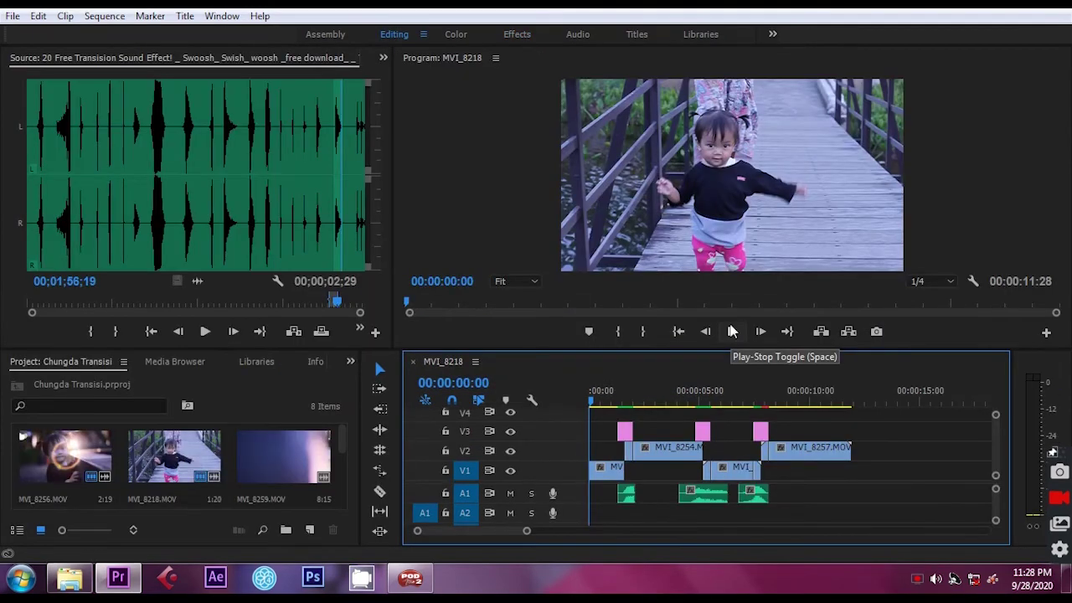
pyautogui.click(732, 333)
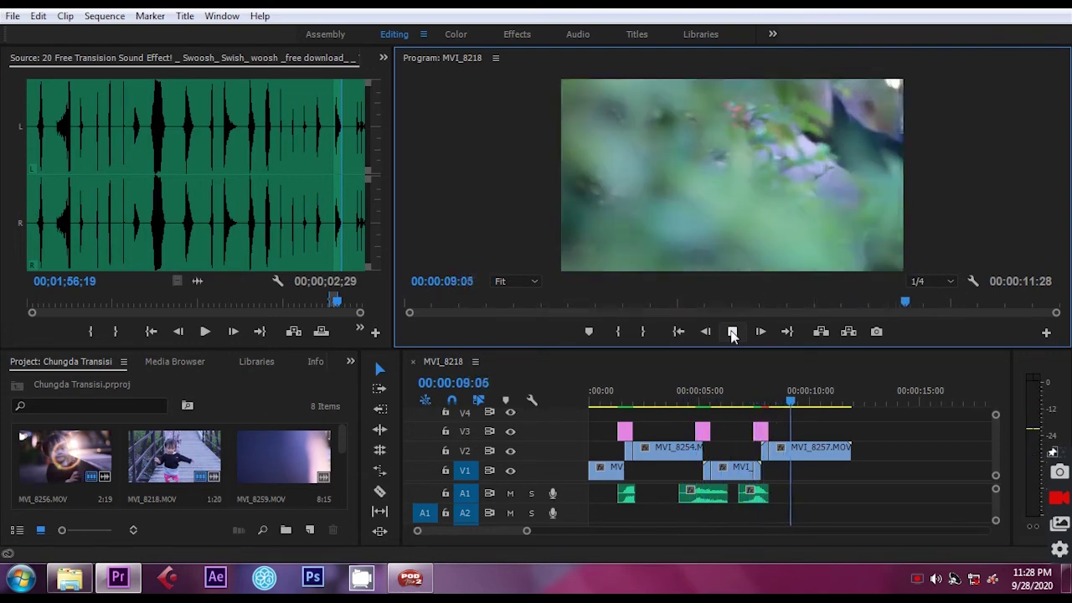
pyautogui.click(732, 333)
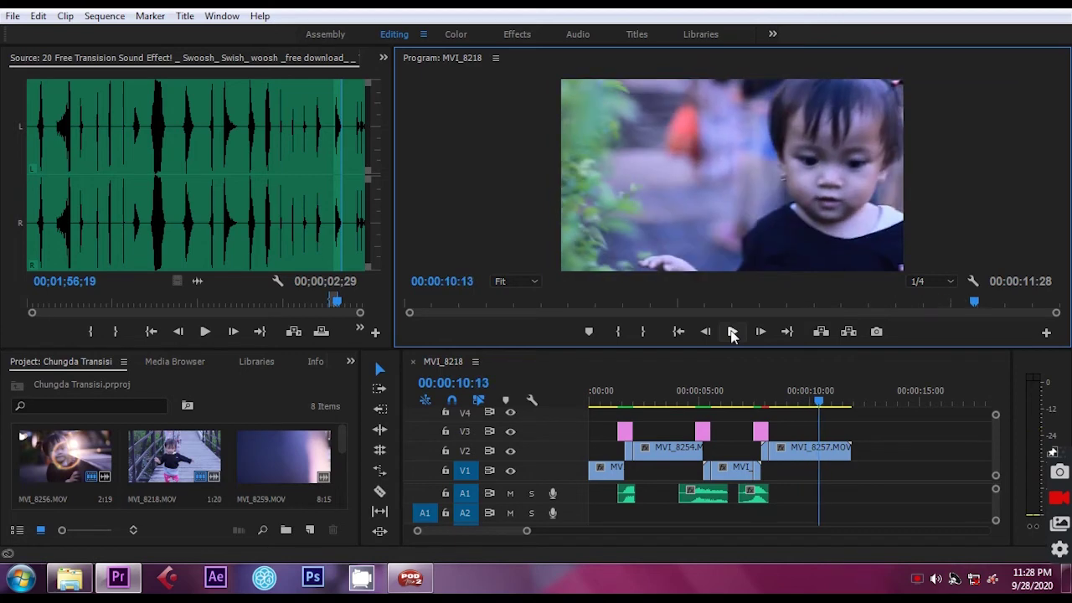